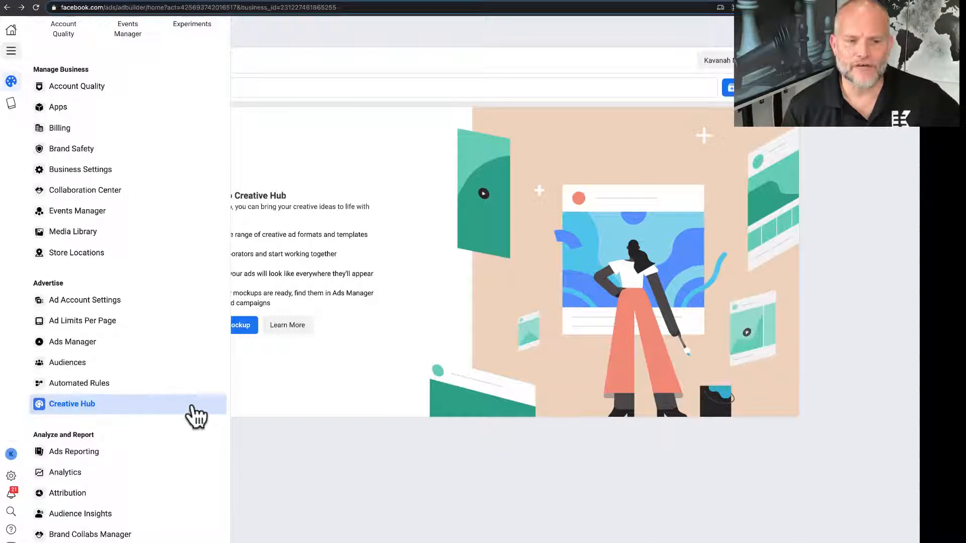
Review the Creative Hub collaborator list and the form for inviting an external user by email, without sending an invite
click(343, 405)
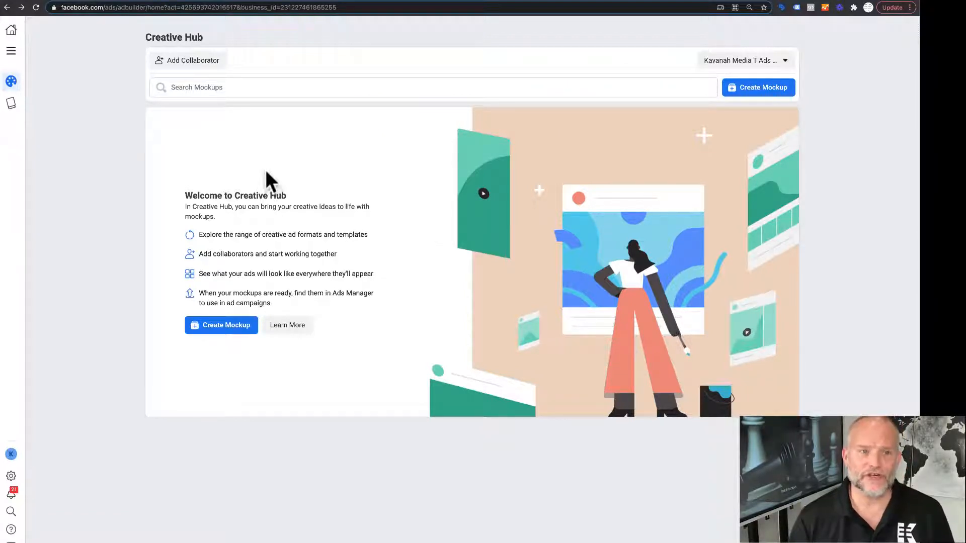
click(186, 67)
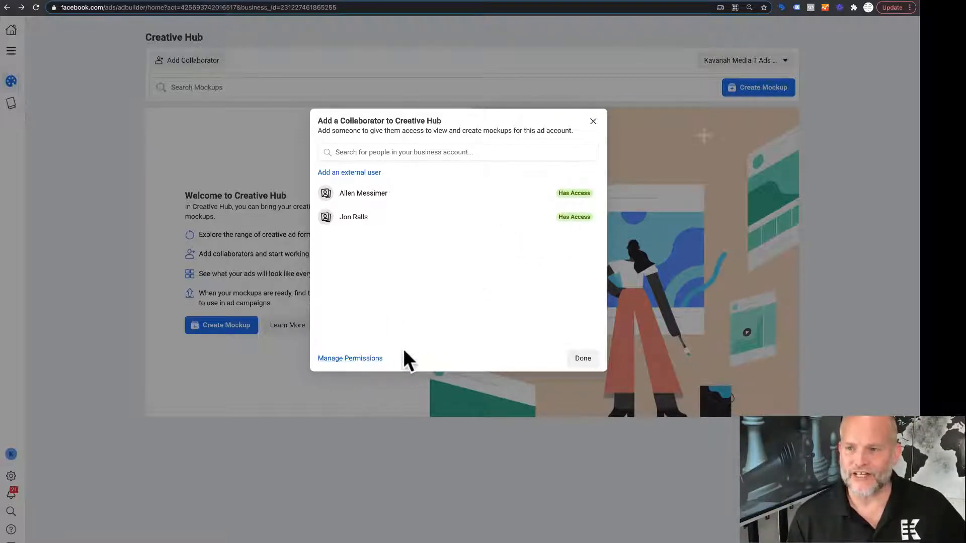
click(357, 172)
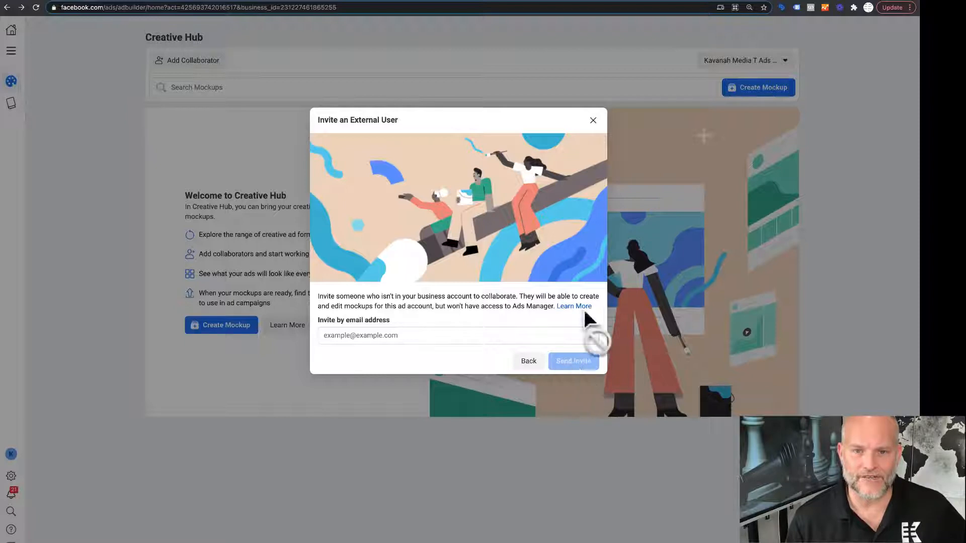
click(593, 120)
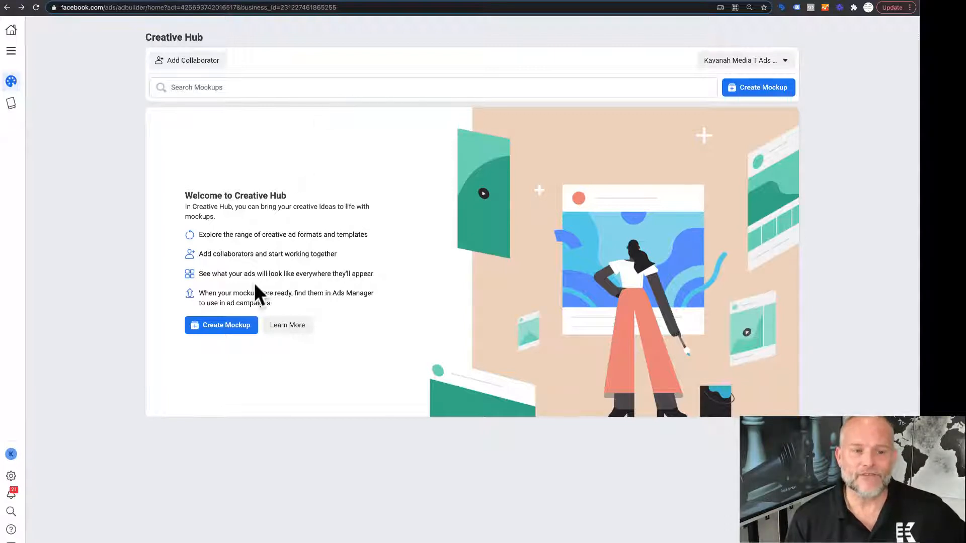
click(199, 61)
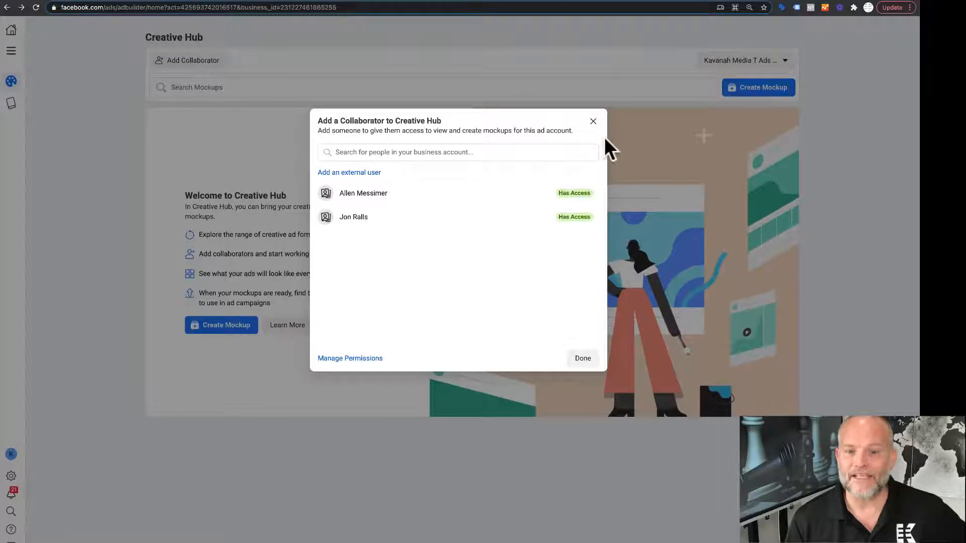
click(594, 122)
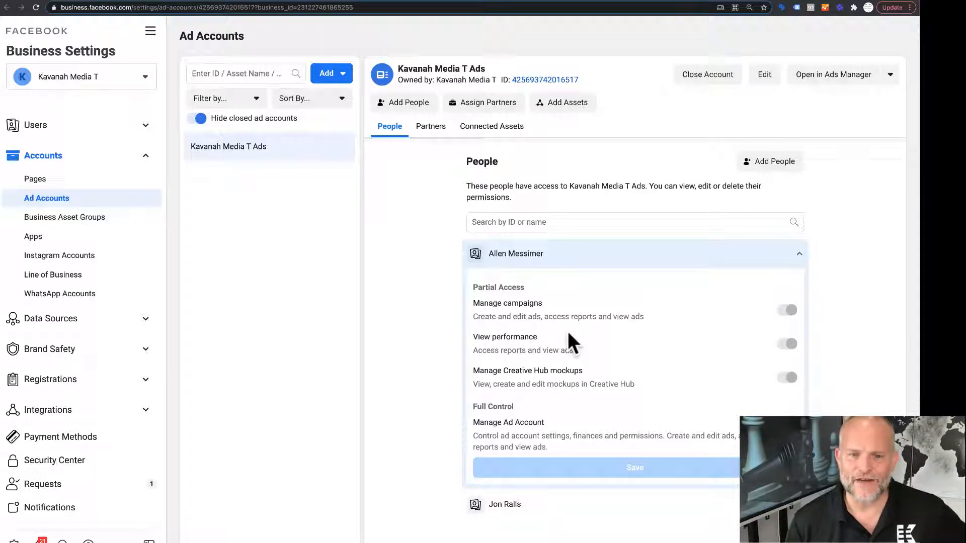
Check each person's partial-access permissions for the ad account in Business Settings, including Manage Creative Hub mockups
click(800, 254)
click(800, 288)
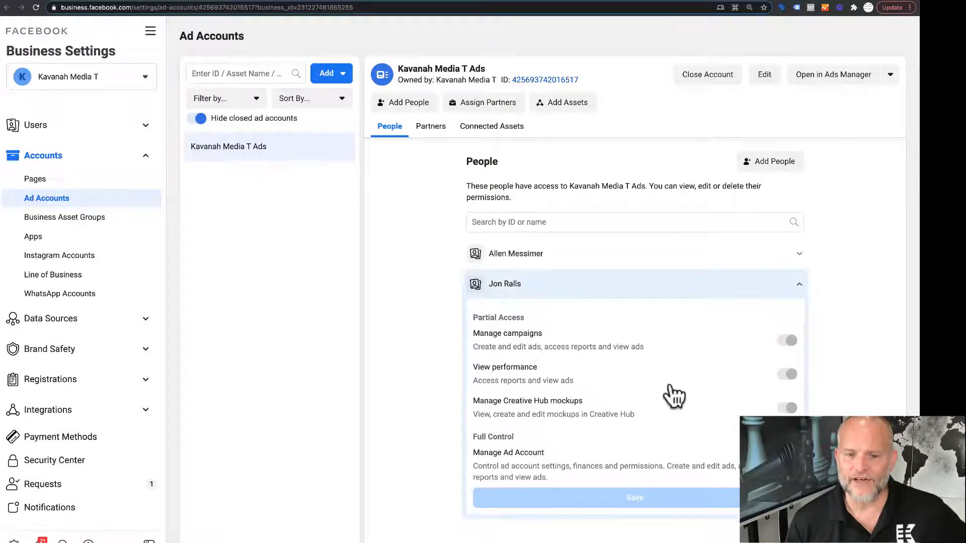
mouse_move(788, 409)
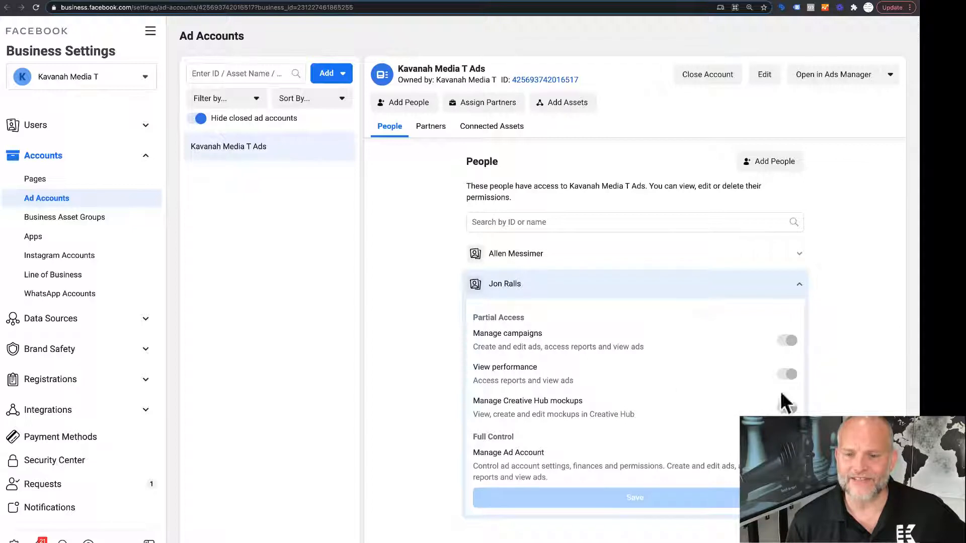
click(799, 290)
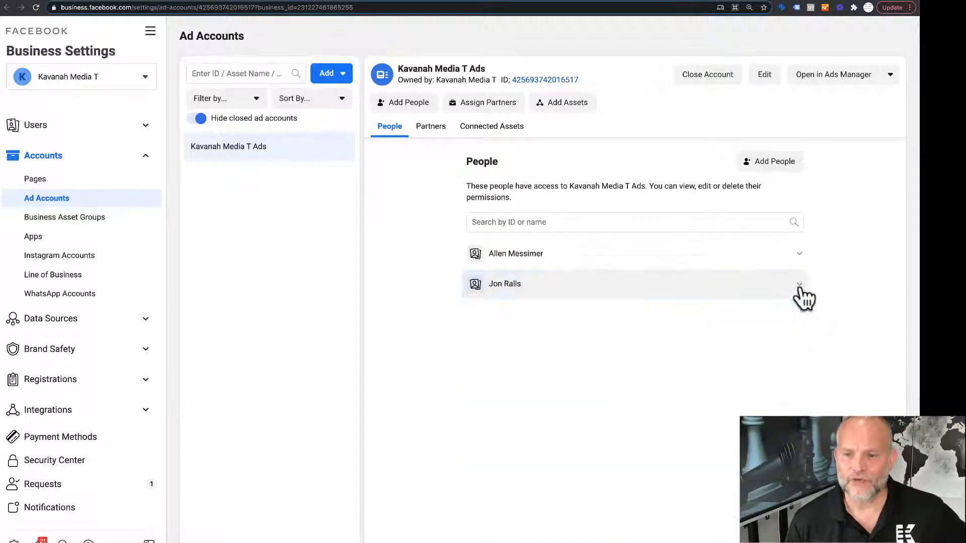
click(799, 257)
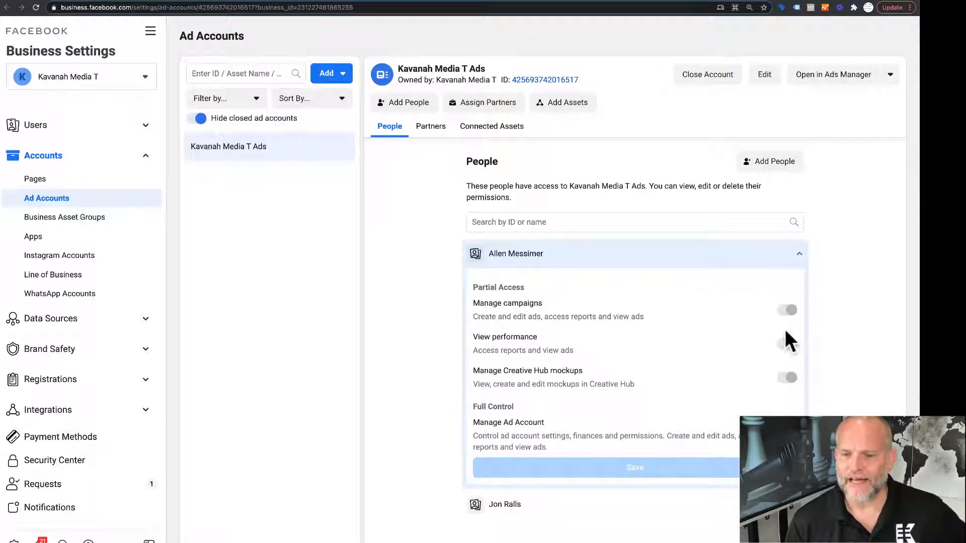
mouse_move(791, 374)
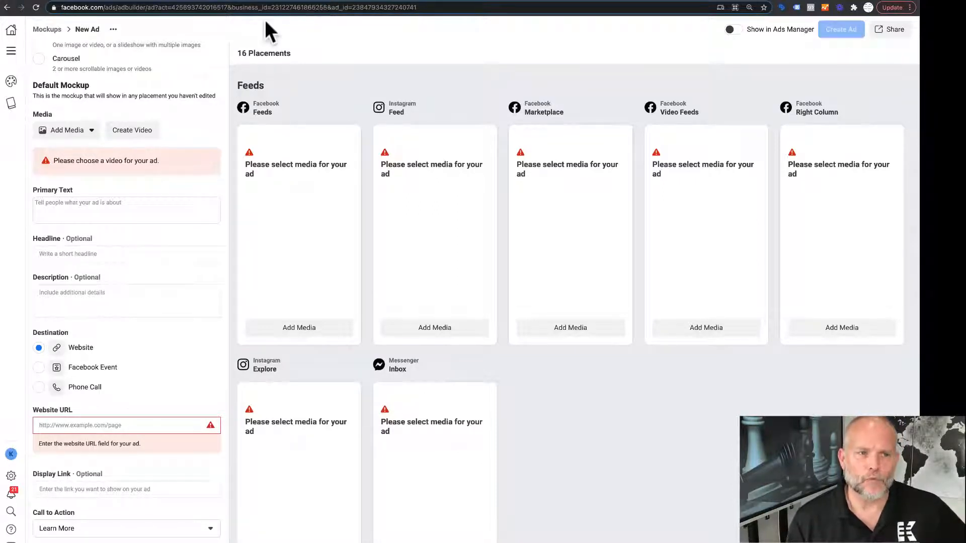
View the new ad mockup's preview-sharing options and close them without turning on link sharing
mouse_move(11, 89)
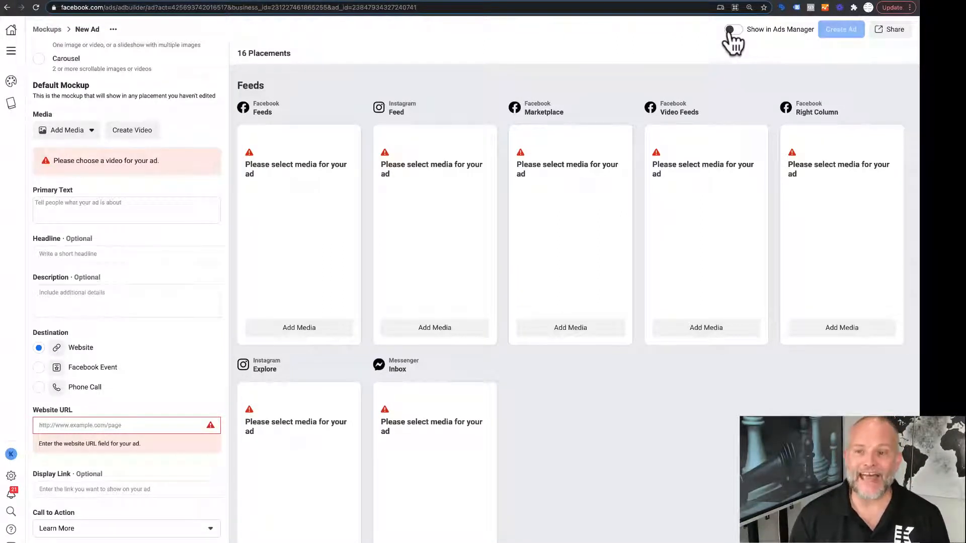
click(884, 29)
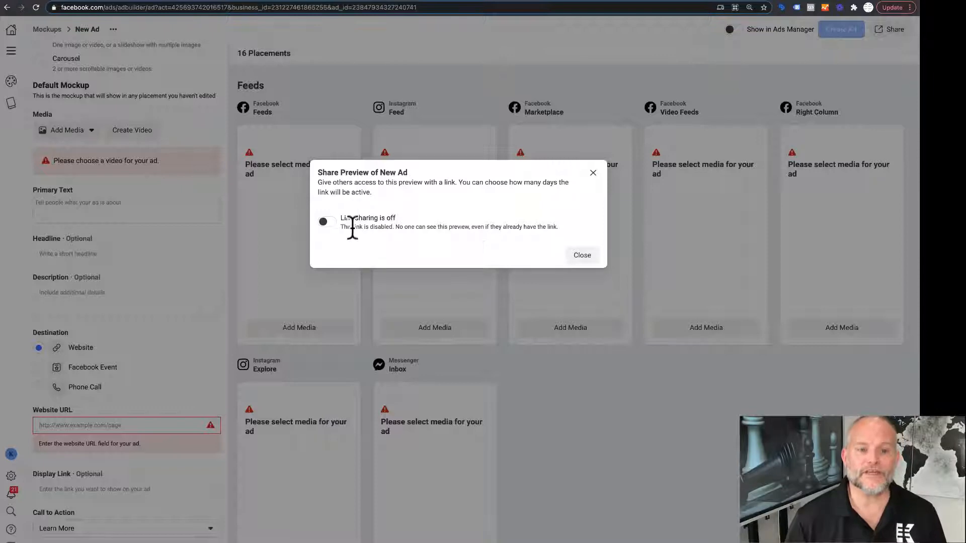
click(579, 256)
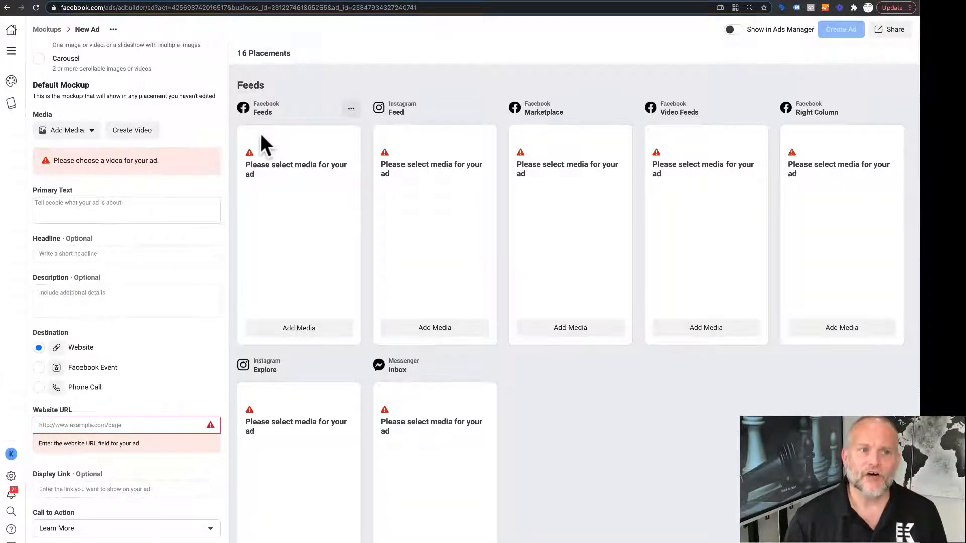
Look over the new ad's setup fields and its placement previews, from Feeds through Stories, Search and In-Article
scroll(211, 193, up, 4)
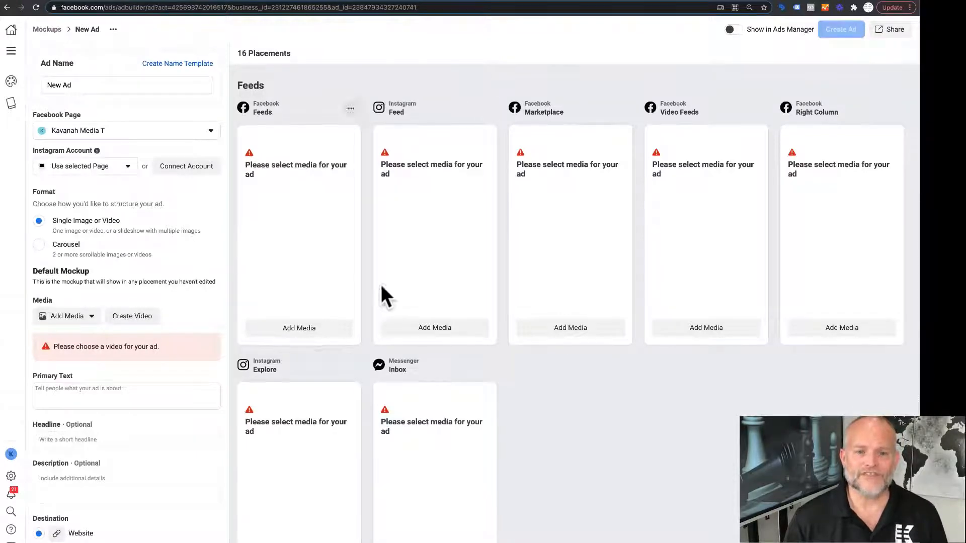
scroll(484, 251, down, 10)
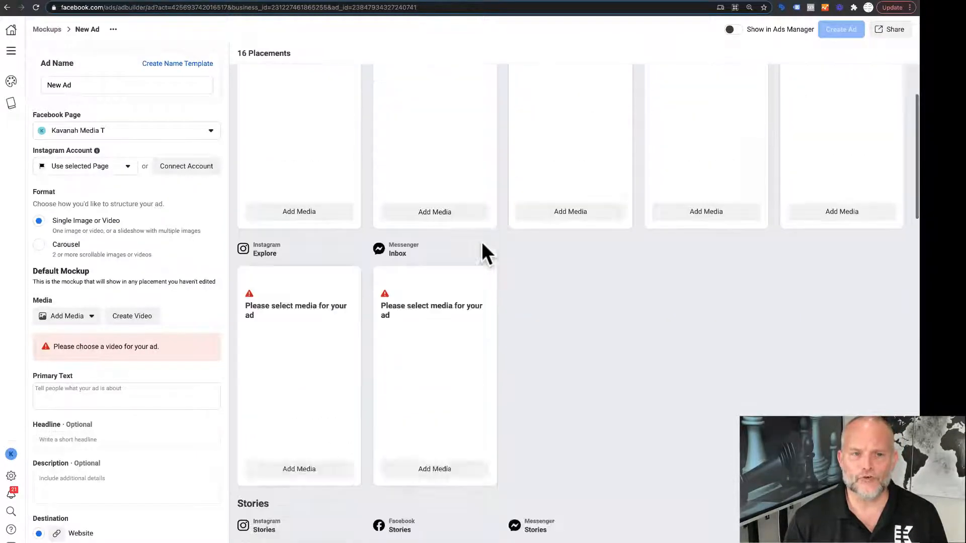
scroll(482, 245, down, 15)
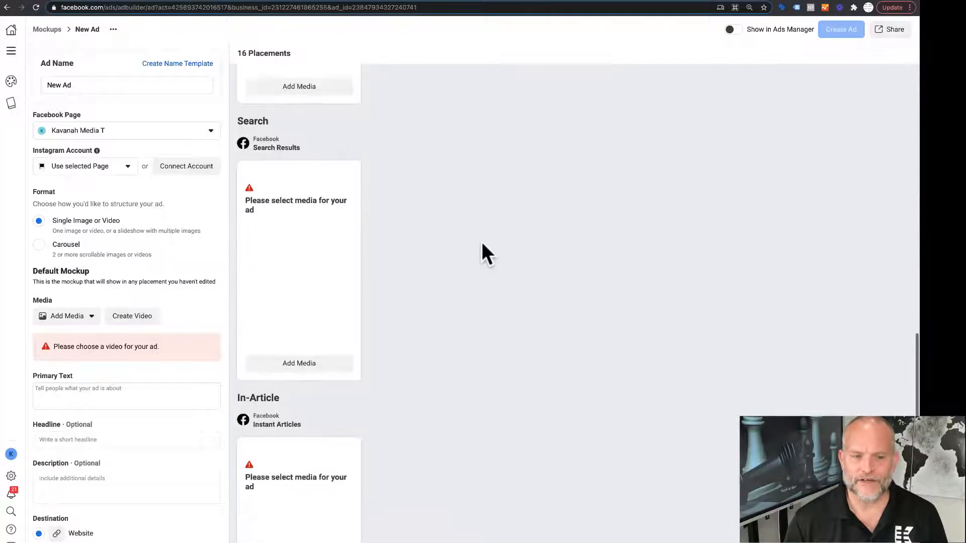
scroll(482, 245, up, 20)
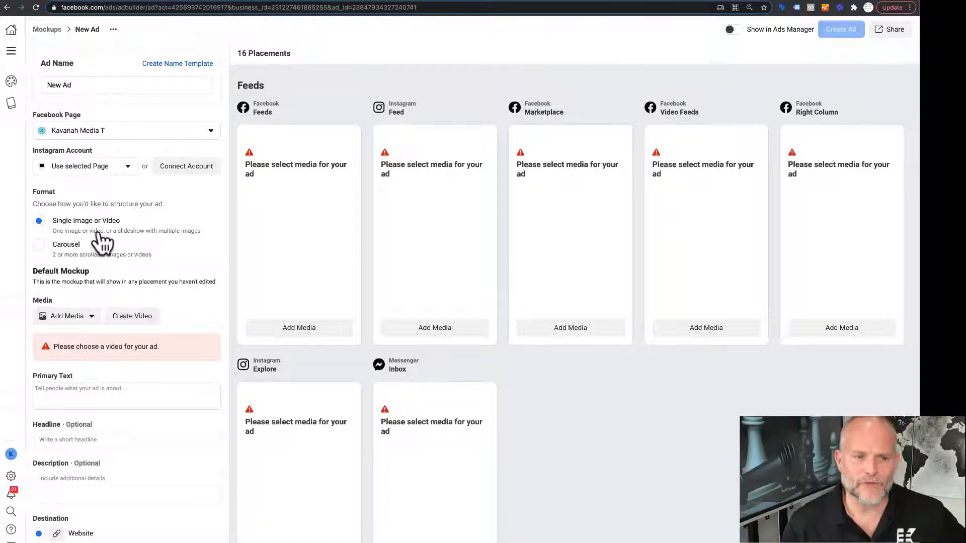
Select the account video figtree1.mp4 as the default mockup's media and proceed to its crop settings
scroll(98, 239, down, 2)
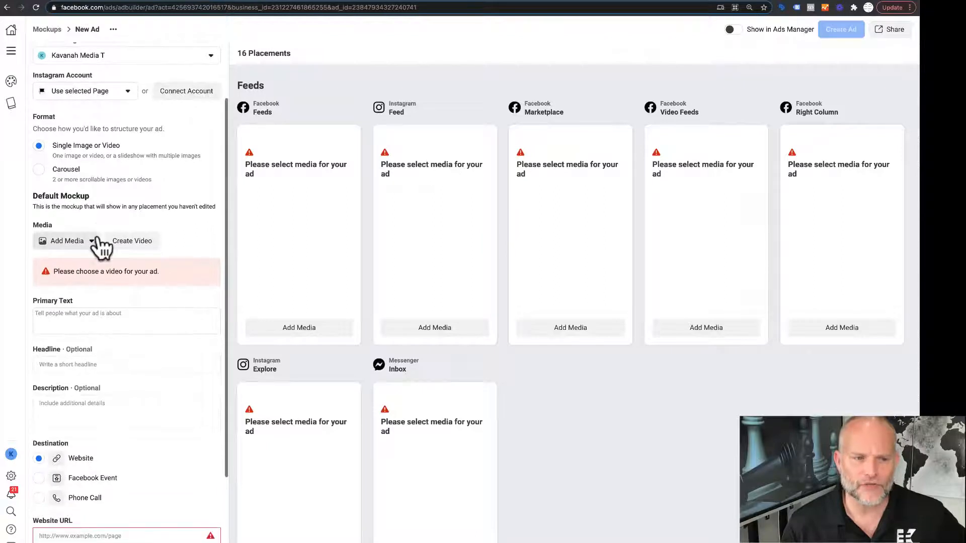
click(91, 240)
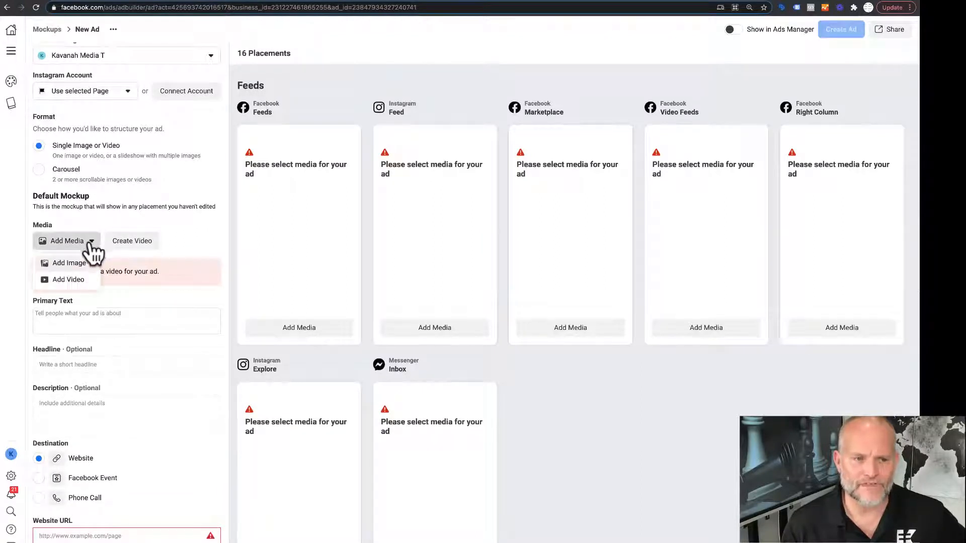
click(74, 280)
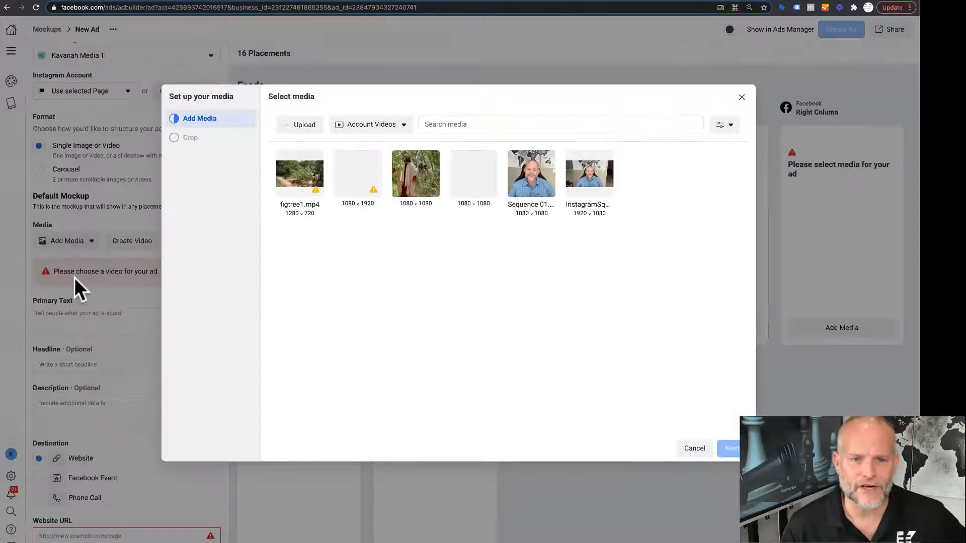
mouse_move(315, 190)
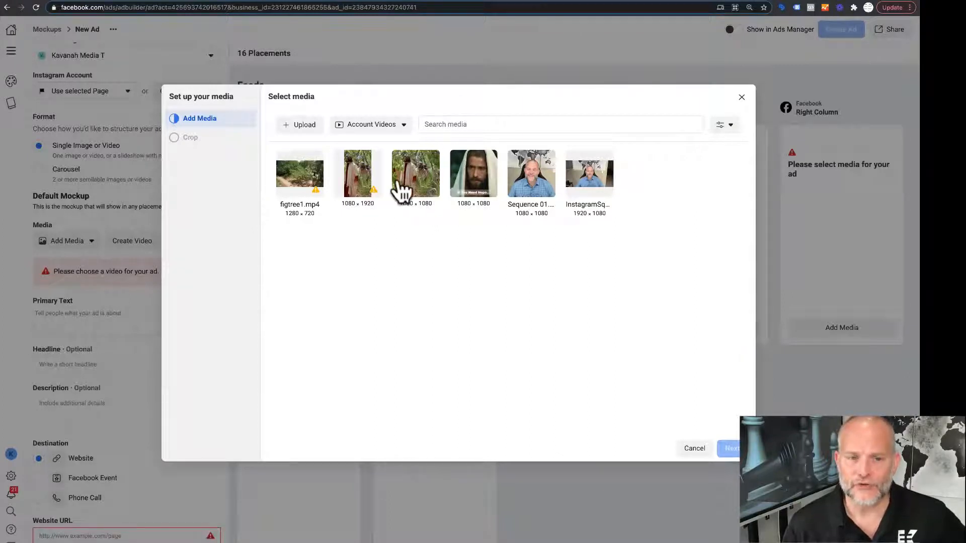
click(300, 181)
click(731, 448)
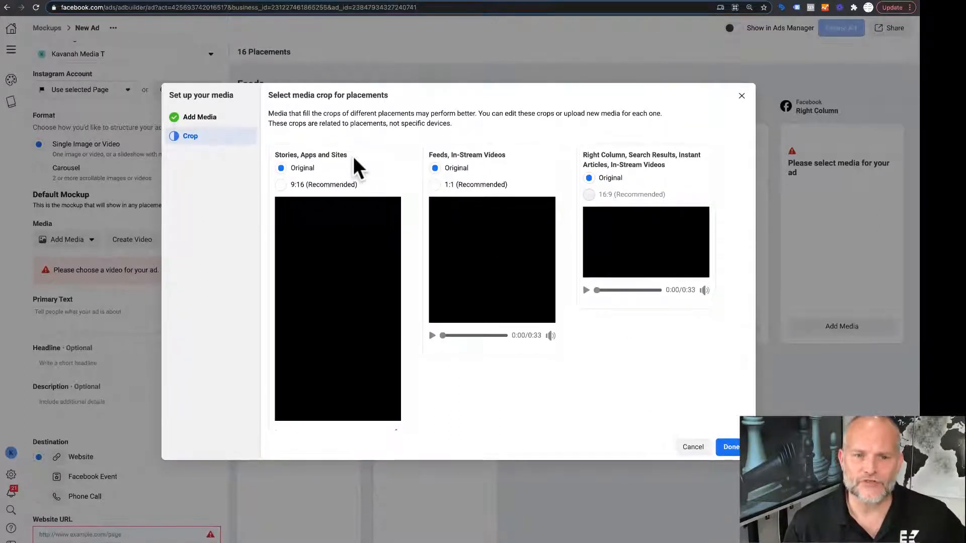
Crop the video to 1:1 for feeds and 9:16 for stories, apps and sites, preview the square version and apply the crops
click(435, 186)
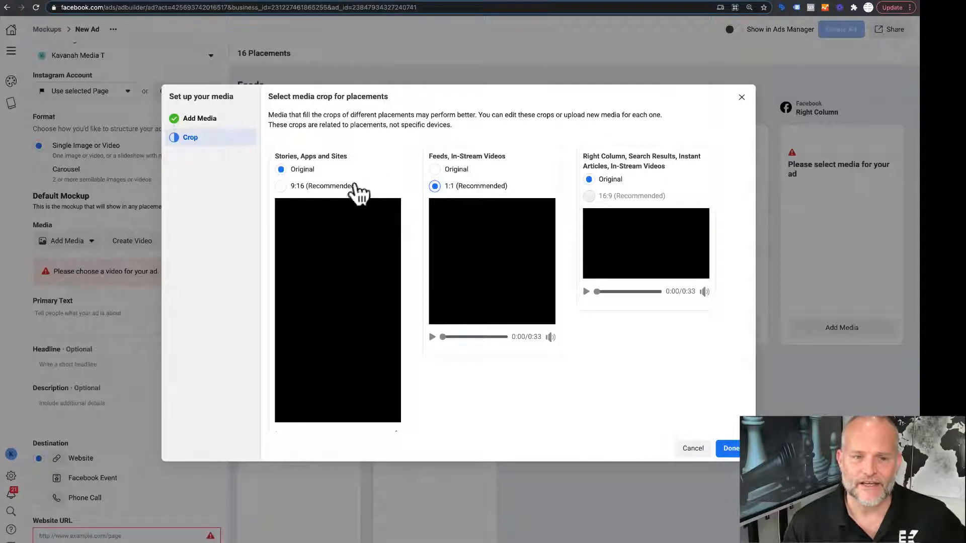
click(281, 186)
mouse_move(378, 280)
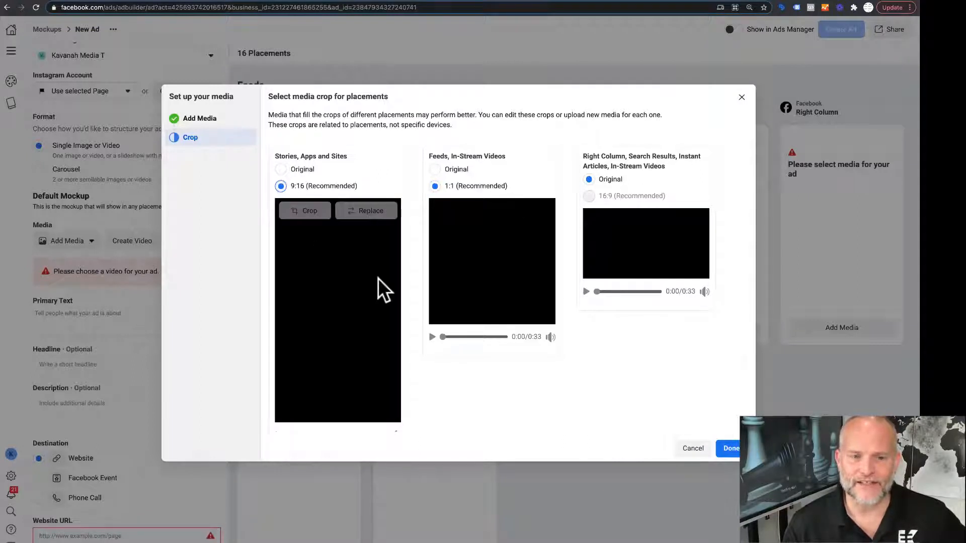
mouse_move(480, 277)
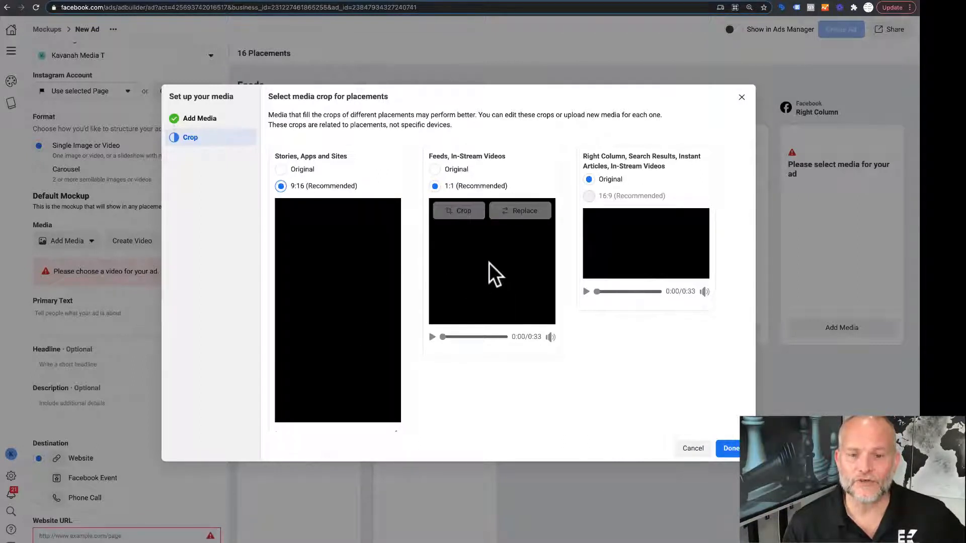
click(432, 337)
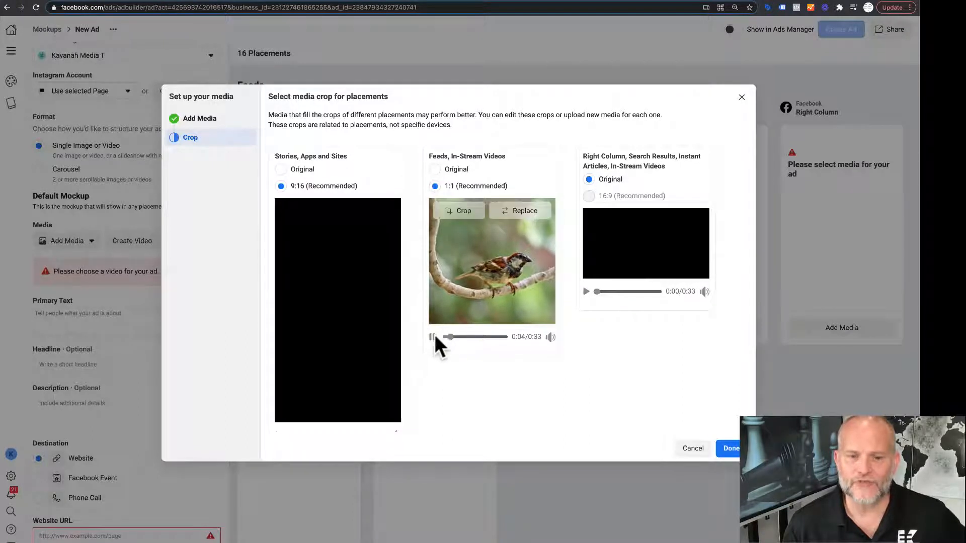
click(432, 337)
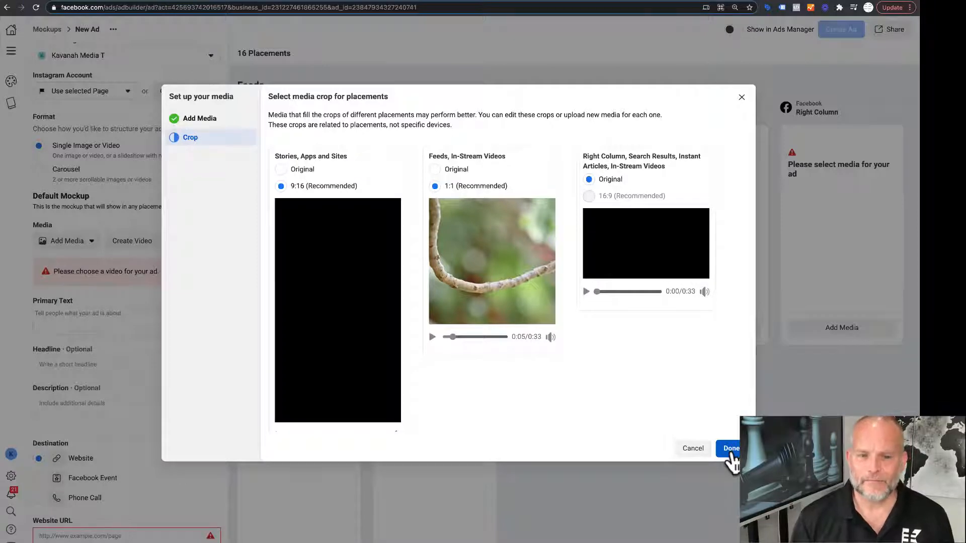
click(697, 449)
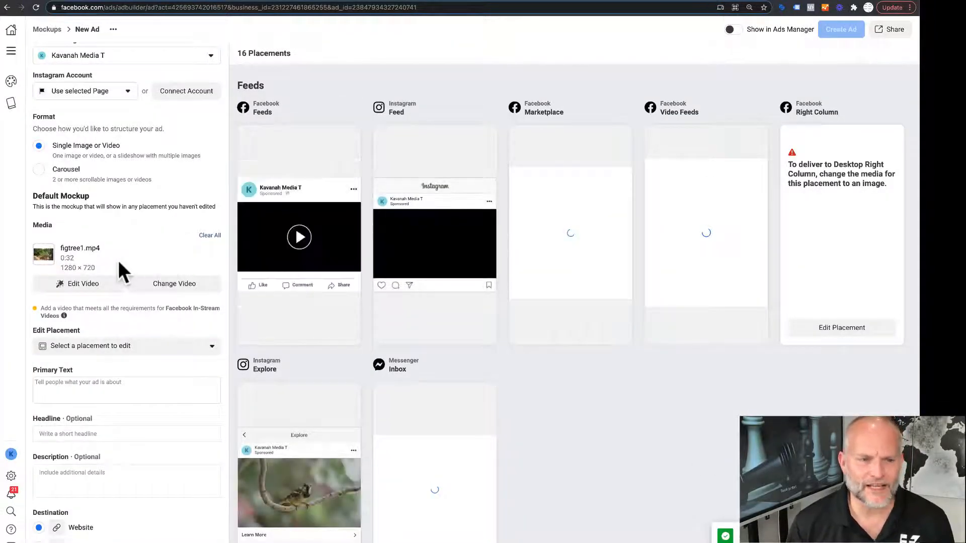
Clear the mockup's media and add the 1080 × 1080 account video of robed figures among trees, keeping the original crops
click(211, 235)
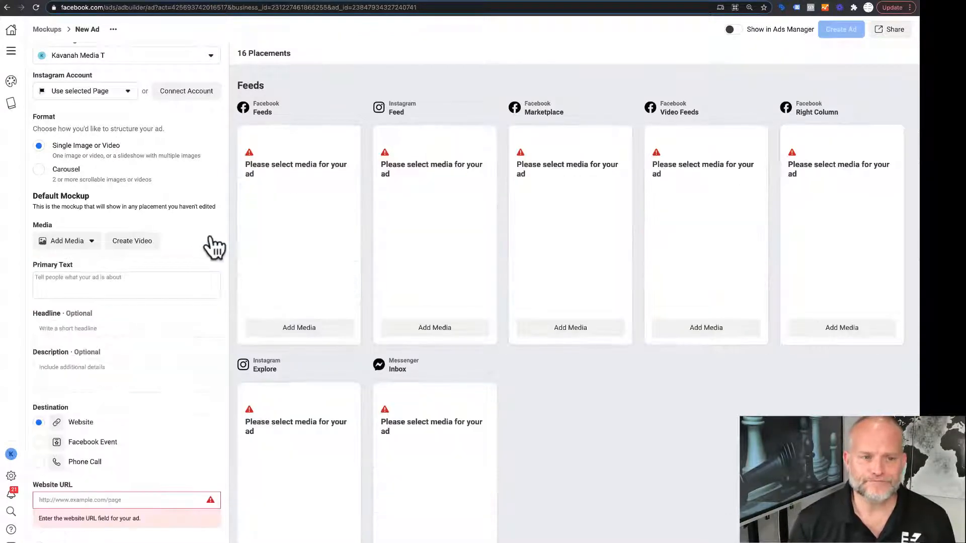
click(89, 240)
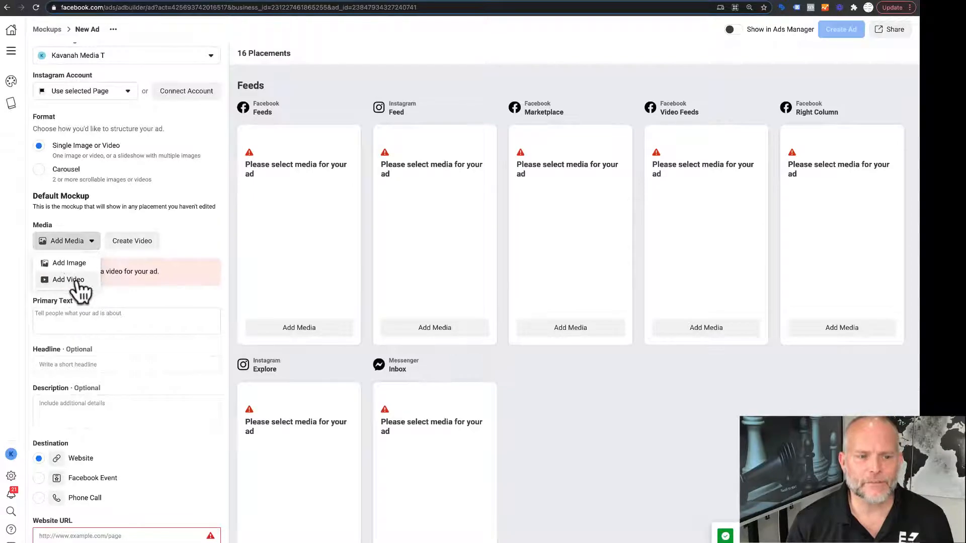
click(79, 285)
click(416, 176)
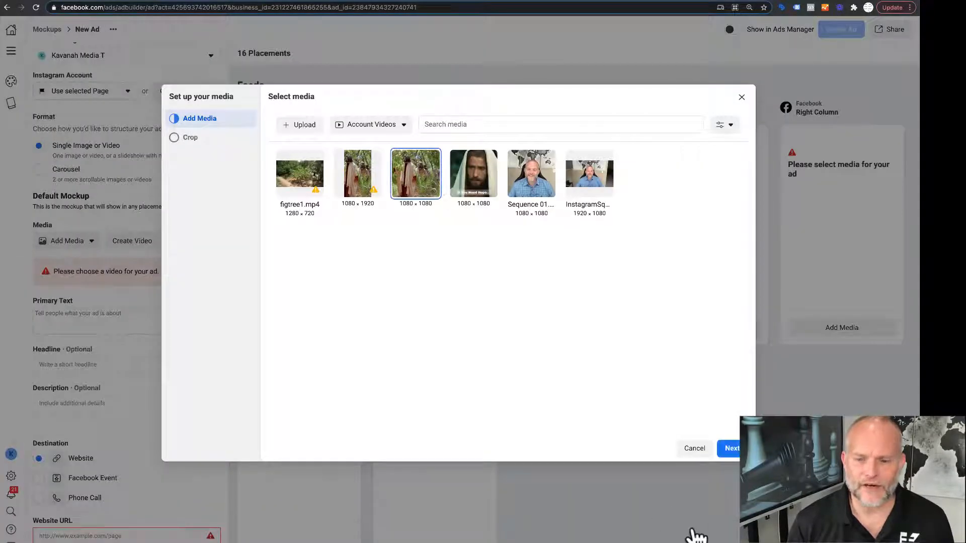
click(733, 448)
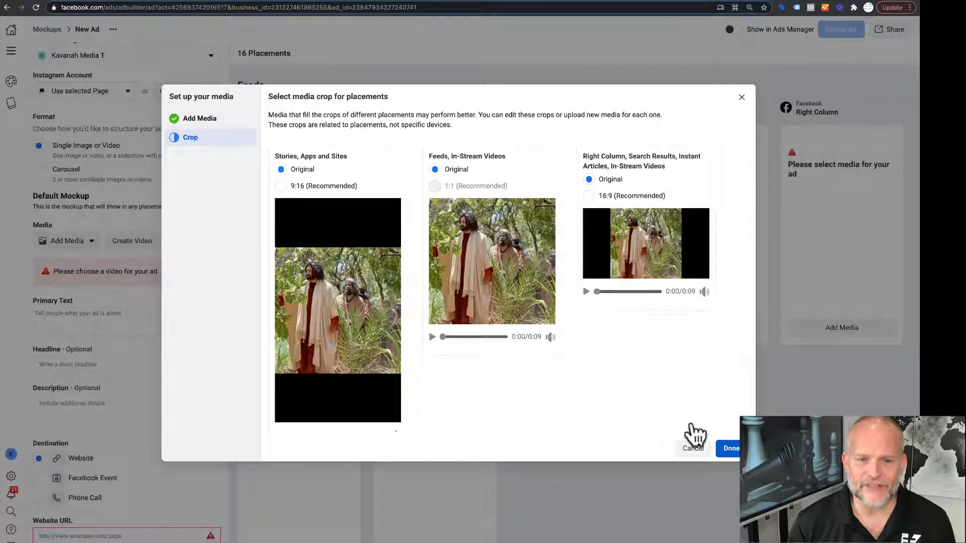
click(730, 448)
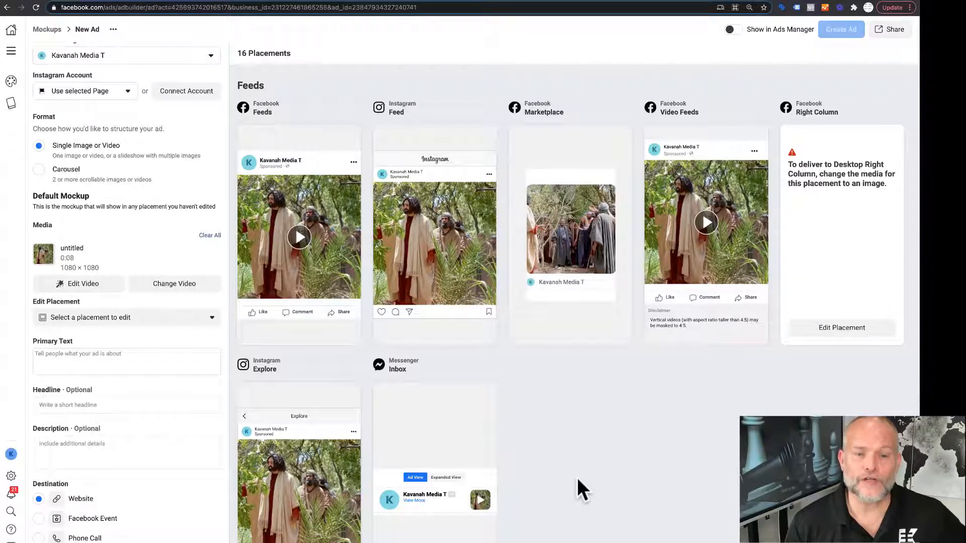
Examine the video editing options for all 16 placements and for the Facebook Marketplace placement, closing each without saving
click(71, 288)
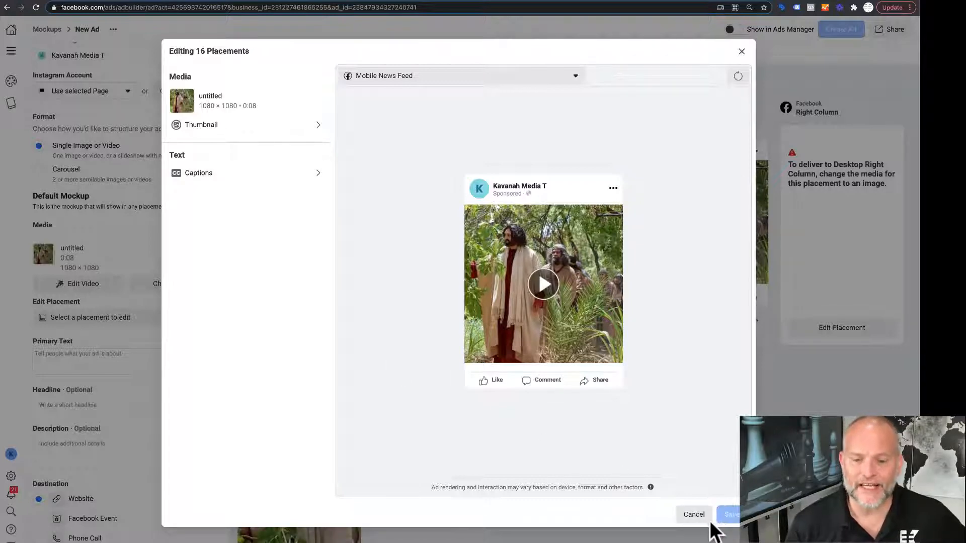
click(693, 518)
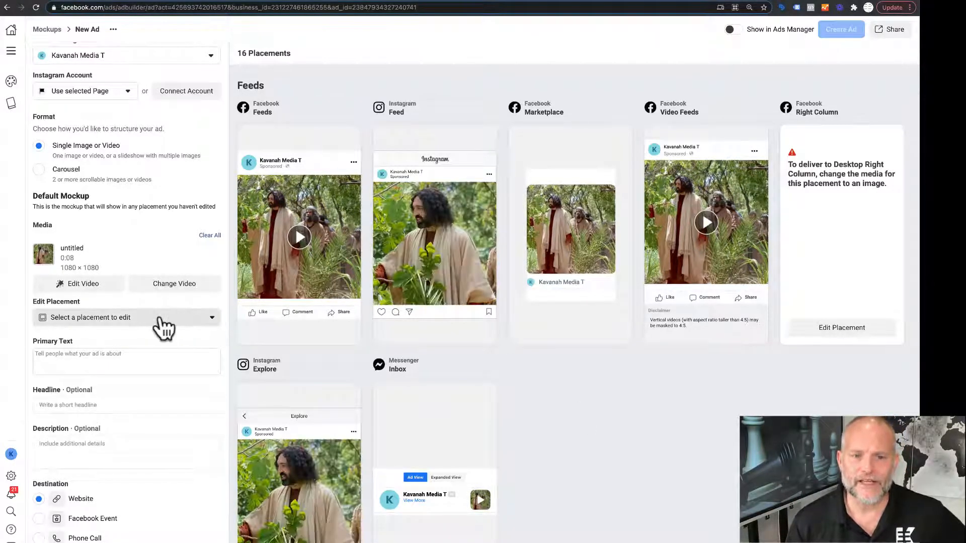
scroll(162, 327, down, 1)
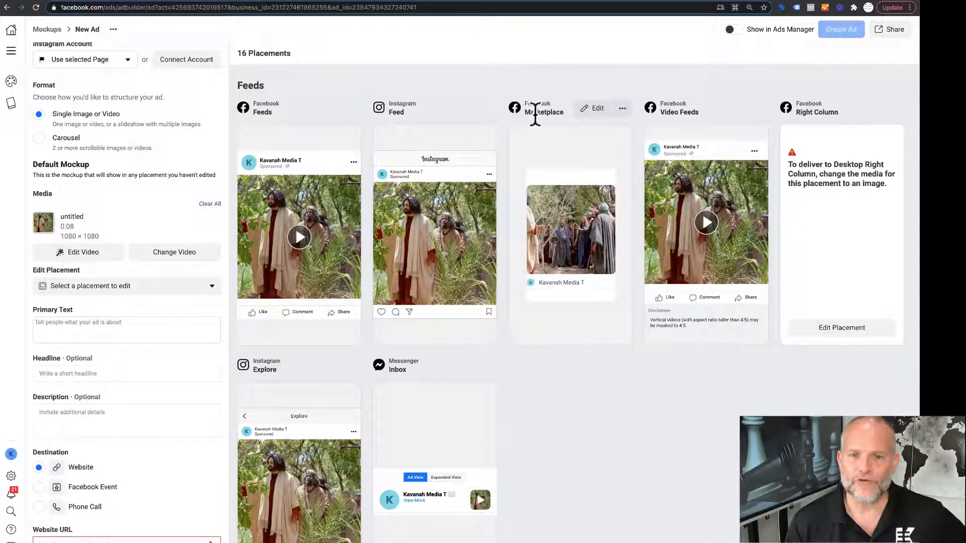
click(597, 117)
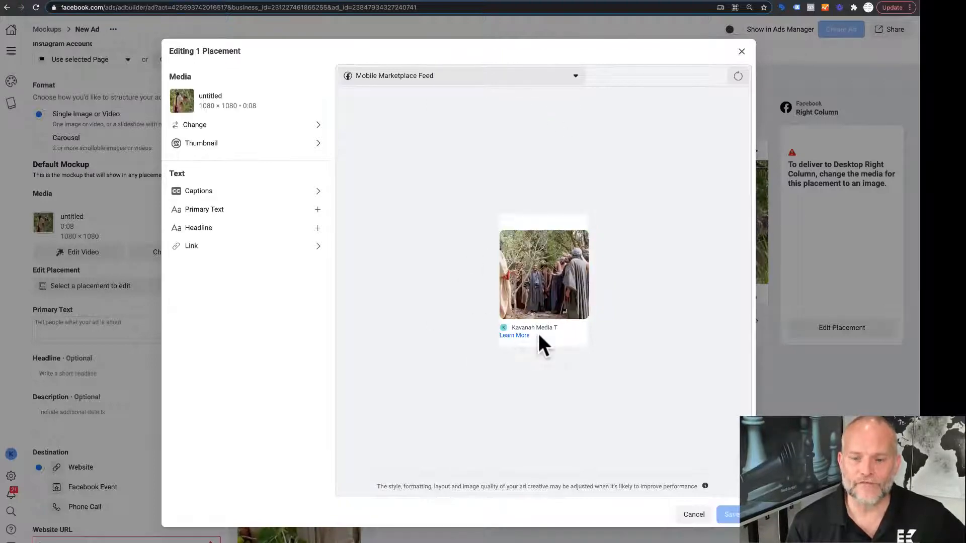
click(692, 516)
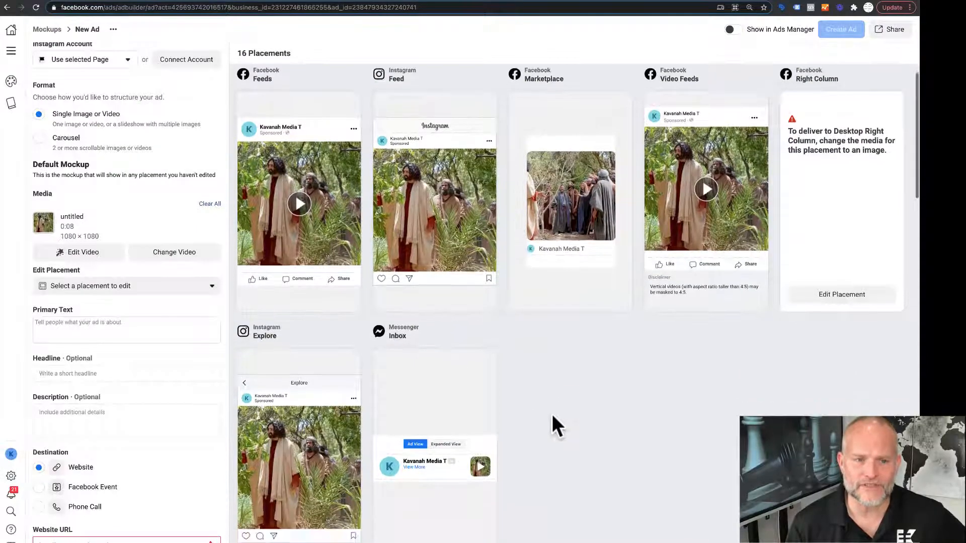
scroll(552, 416, down, 2)
scroll(552, 414, down, 5)
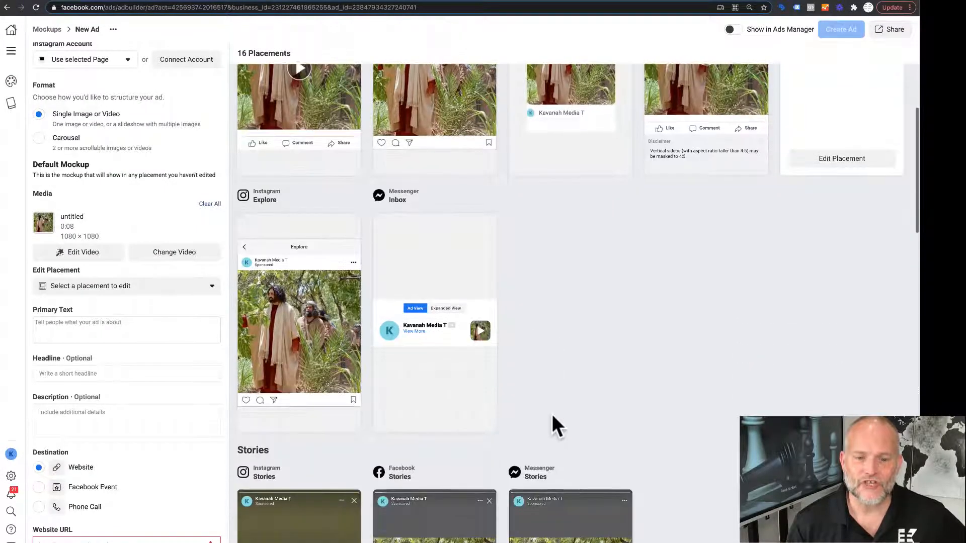
scroll(551, 414, up, 6)
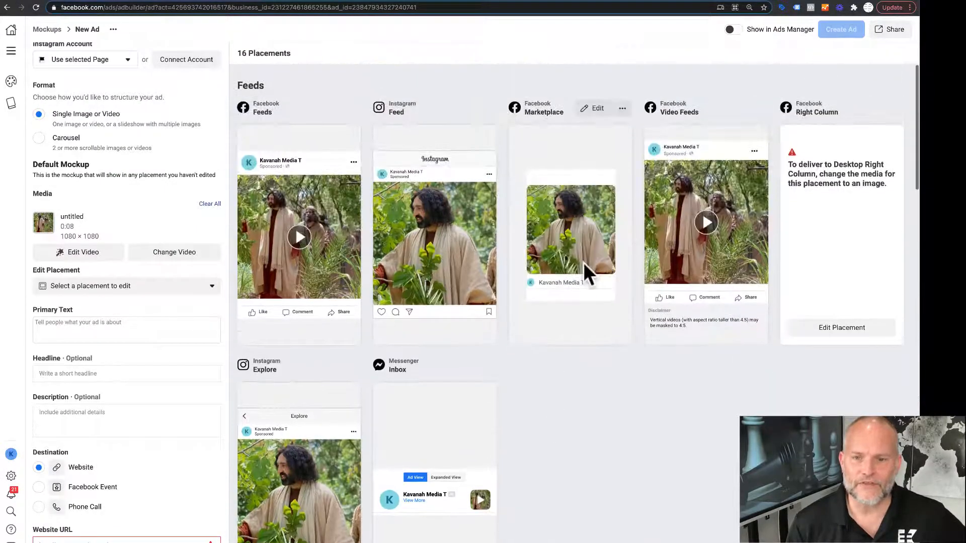
Enter "Jesus wants us all to be faithful and fruitful" as the default mockup's primary text
click(75, 327)
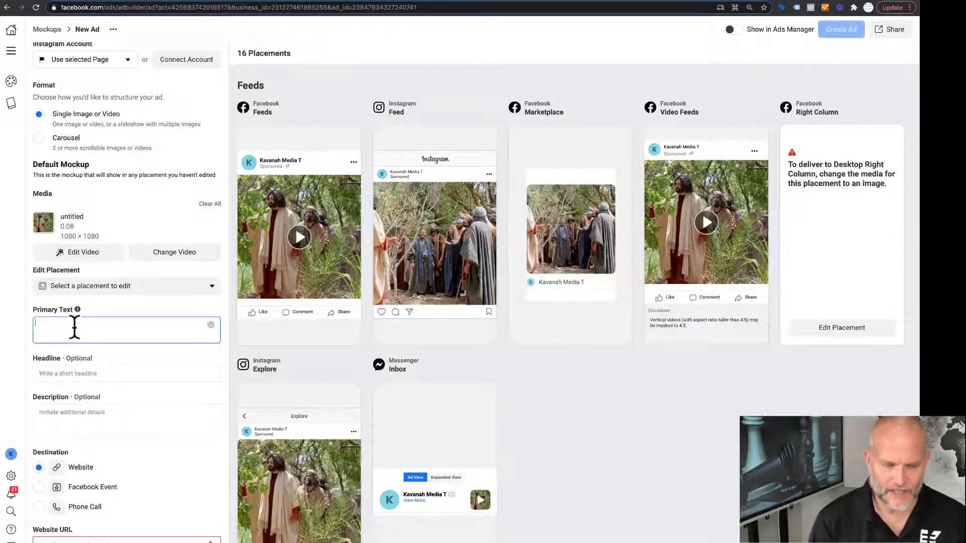
text(Jesu)
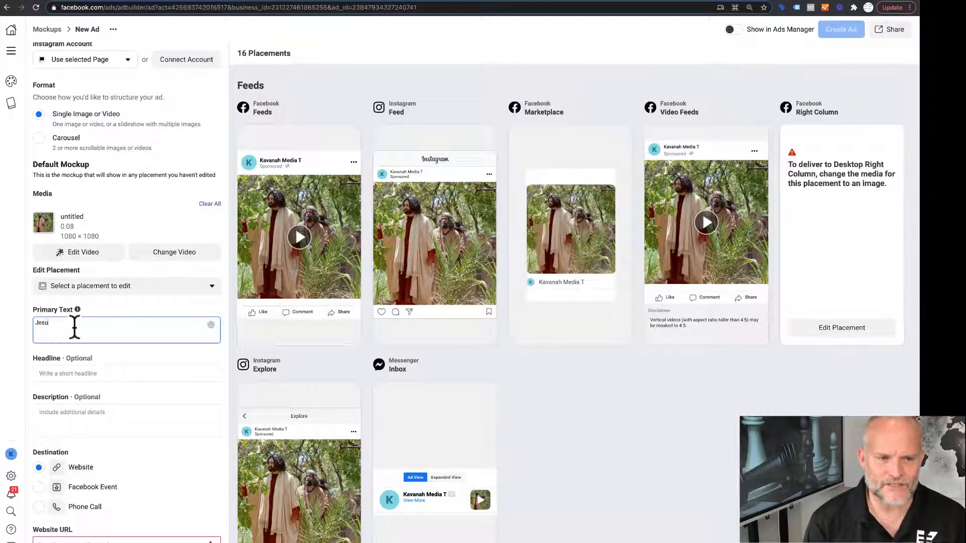
text(s wants u)
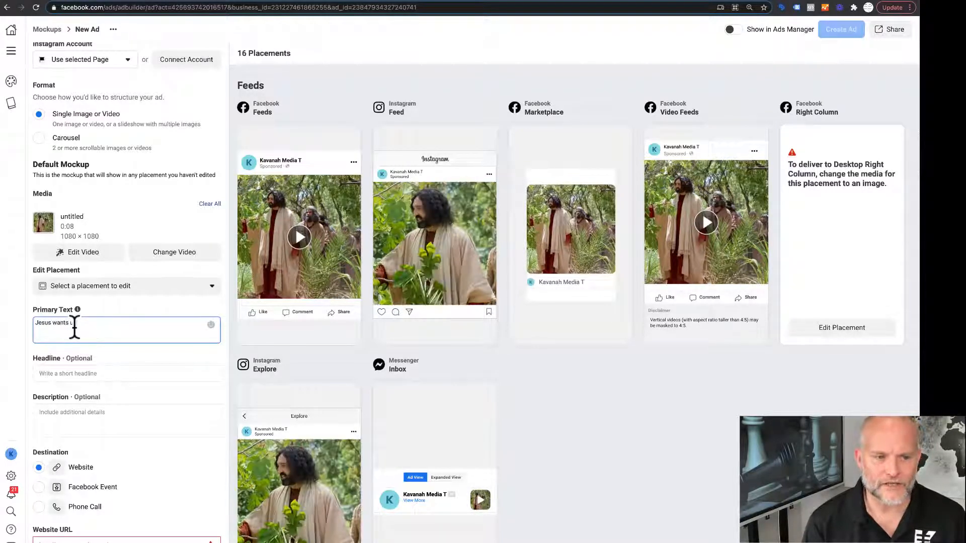
text(s all to be )
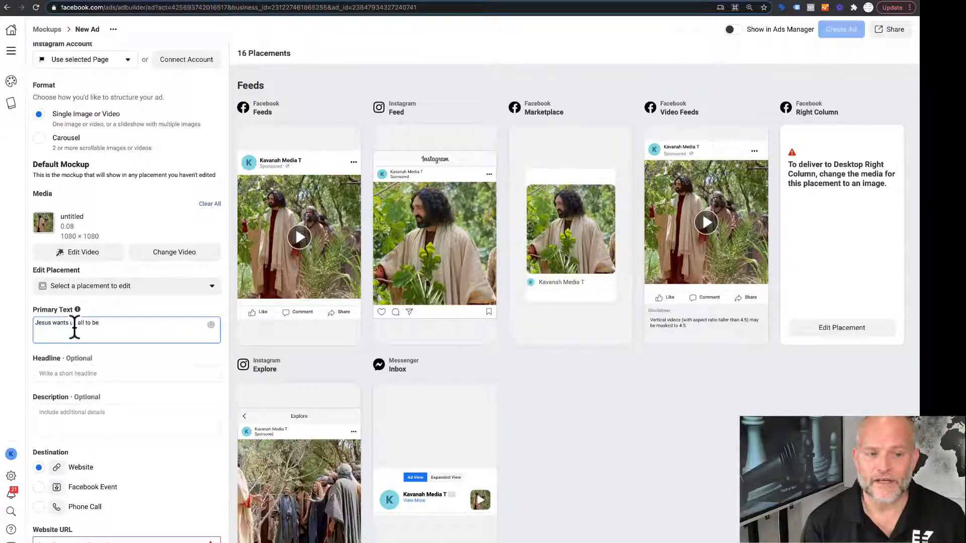
text(faithful)
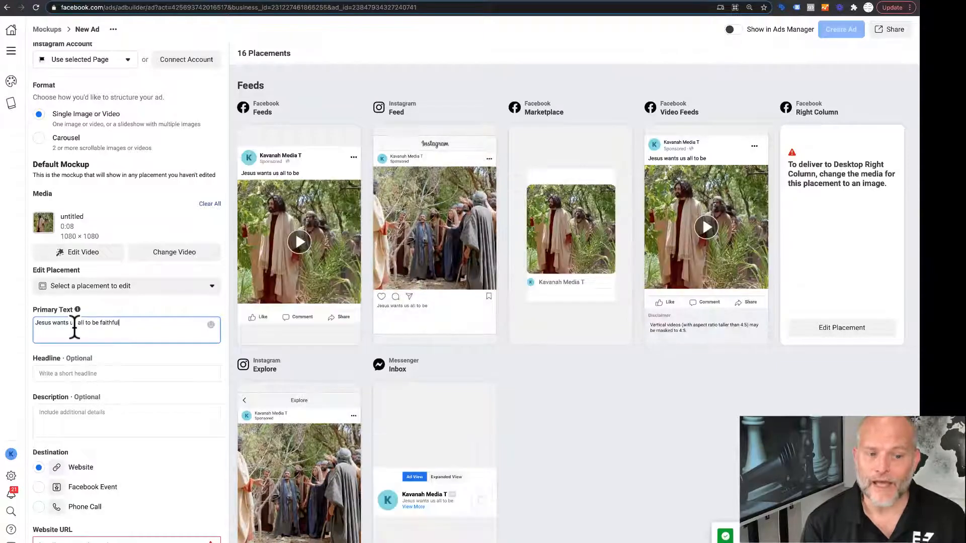
text( and fruitful)
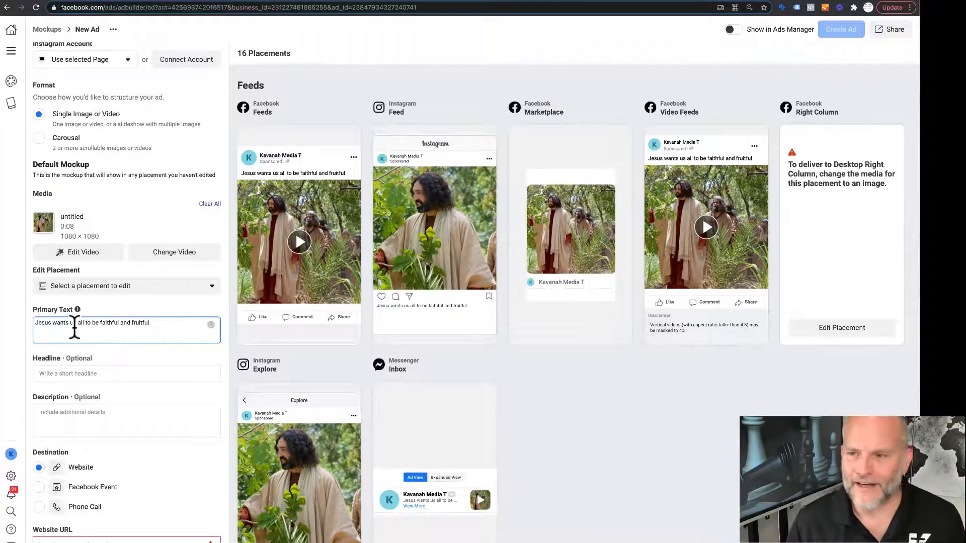
Enter "Jesus Wants Faithfulness" as the default mockup's headline and apply it to the placement previews
click(61, 373)
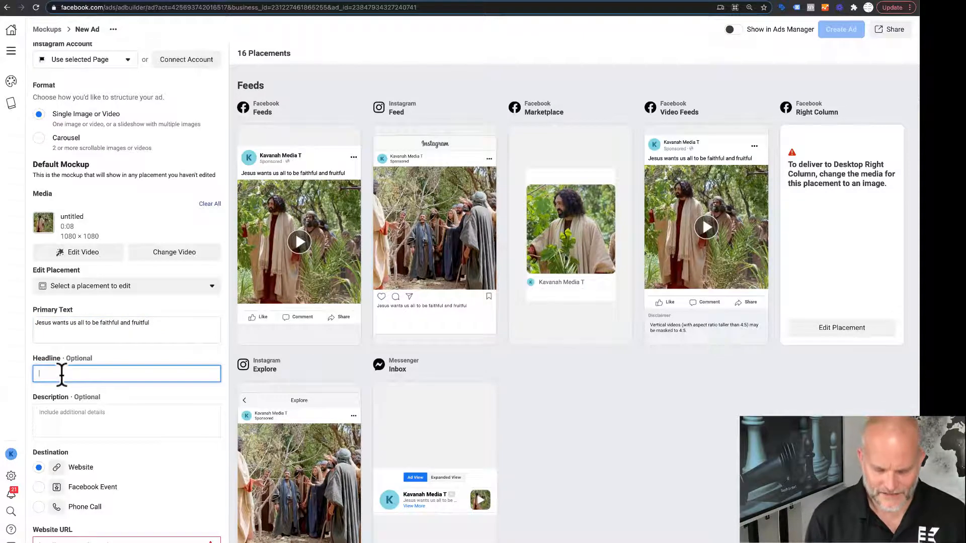
text(Jesu)
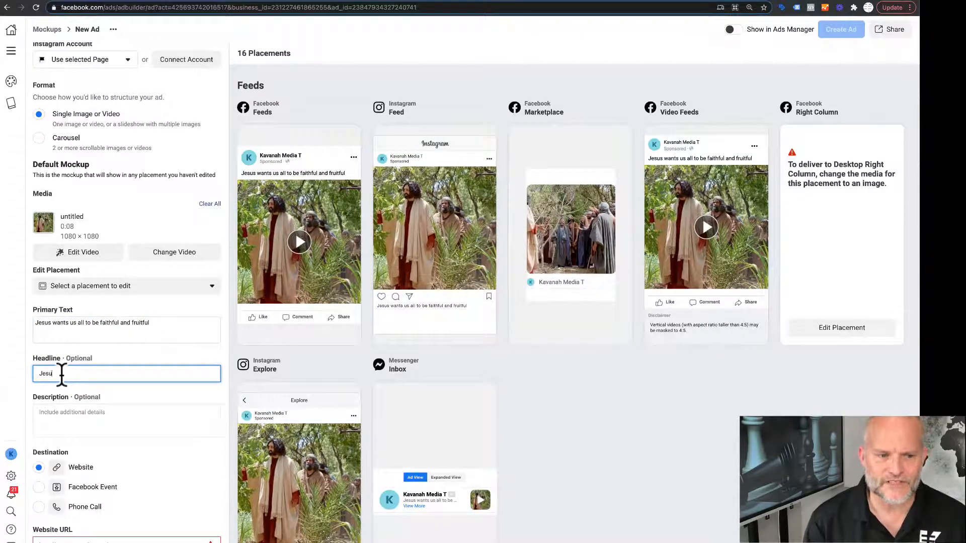
text(s wants)
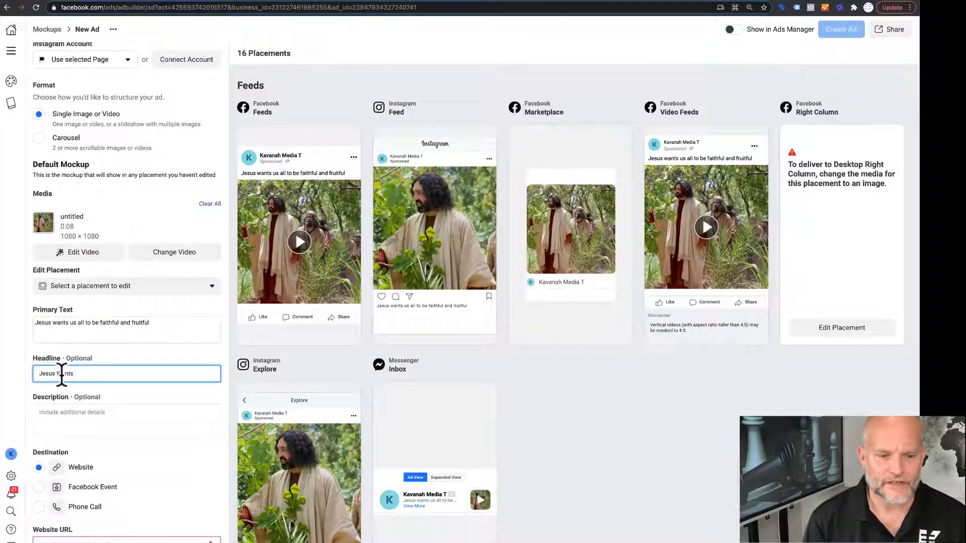
text( Faithfulness)
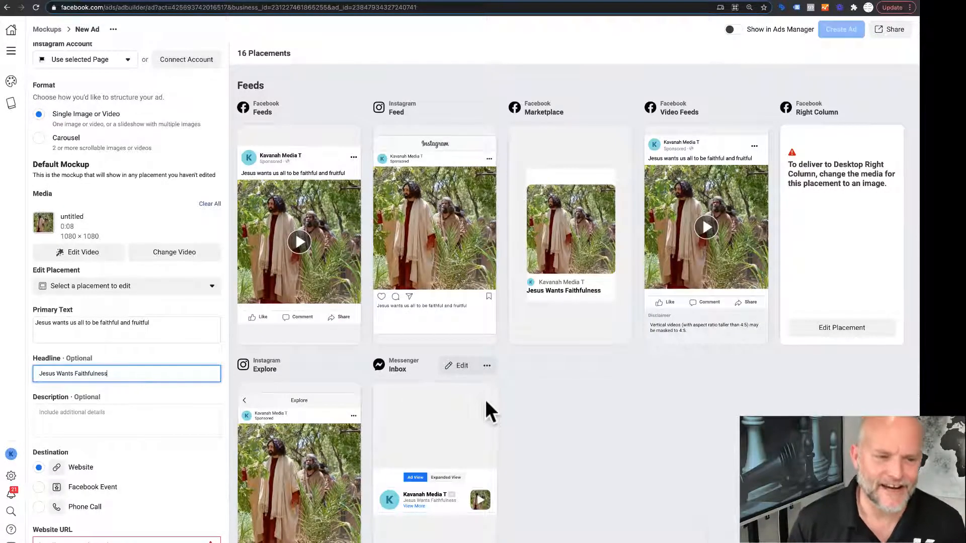
click(538, 453)
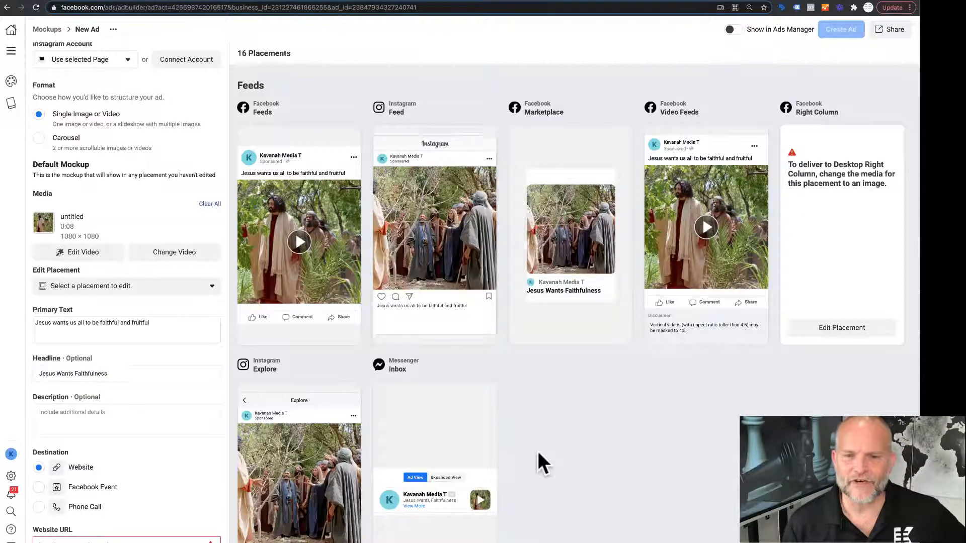
Replace the default mockup's headline with "Jesus Offers Hope"
click(119, 379)
key(BackSpace)
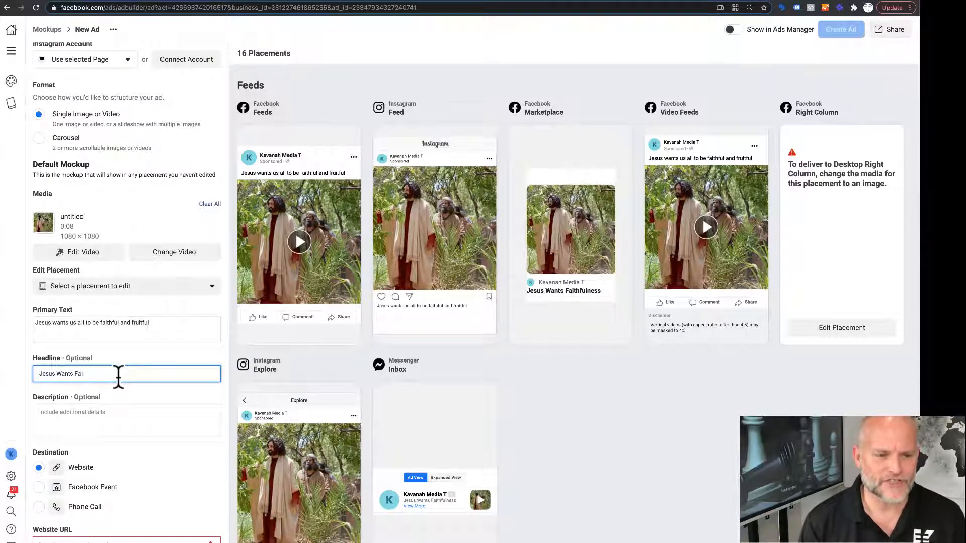
text(k)
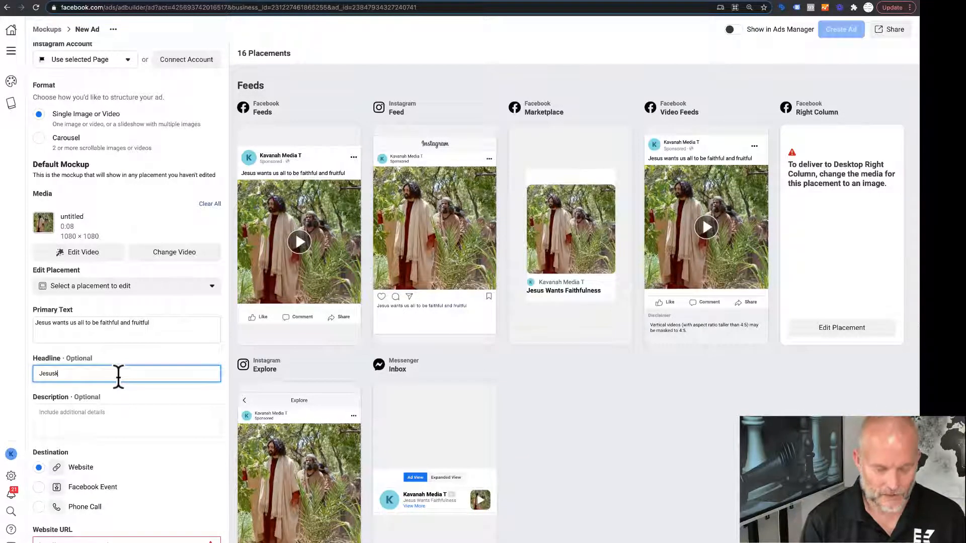
key(BackSpace)
text(Offers Hope)
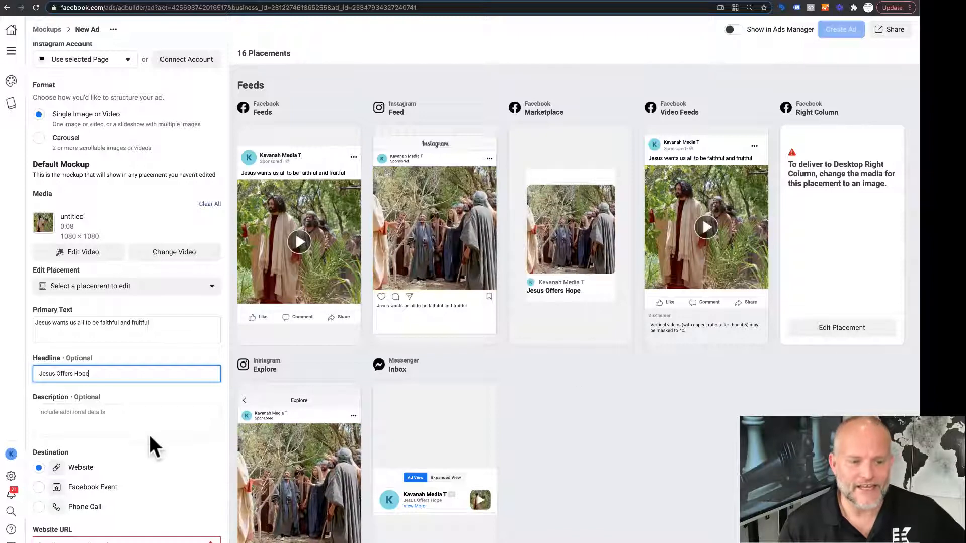
Set the ad's website URL to kavanahmedia.com and apply it to the placement previews
scroll(150, 435, down, 3)
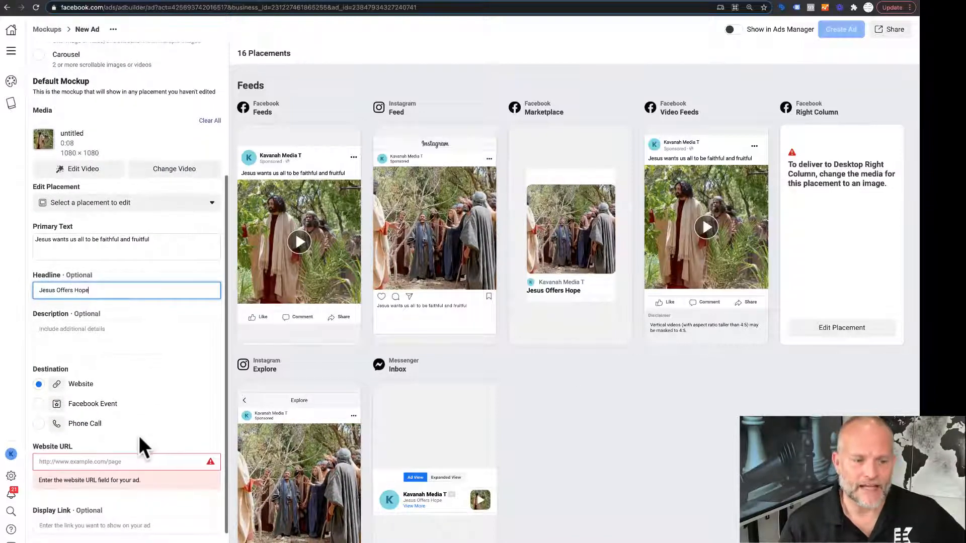
click(75, 462)
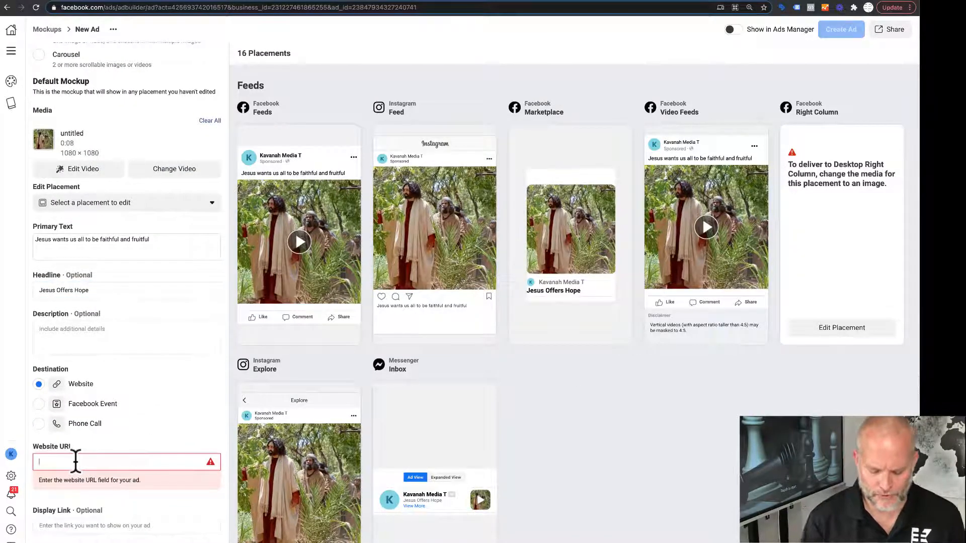
text(kavanahmedia.com)
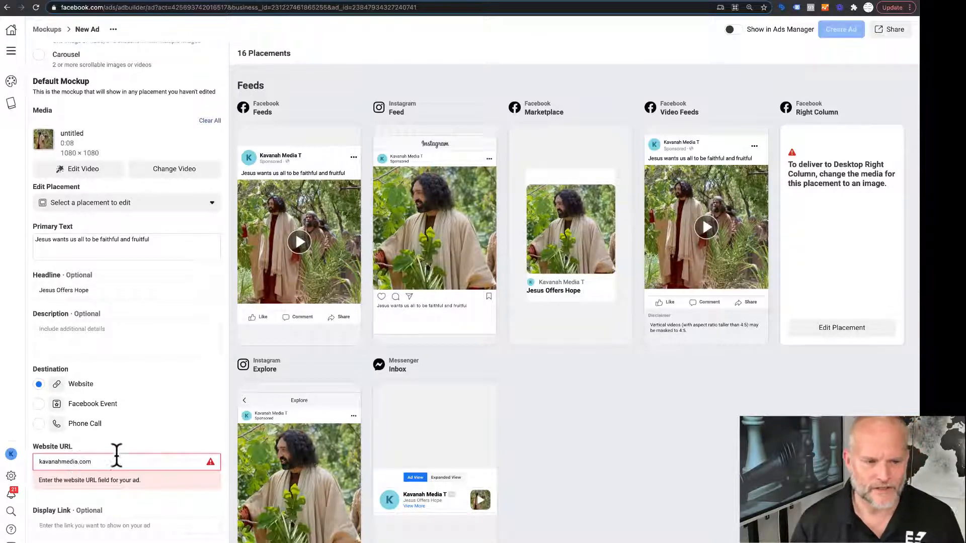
click(171, 441)
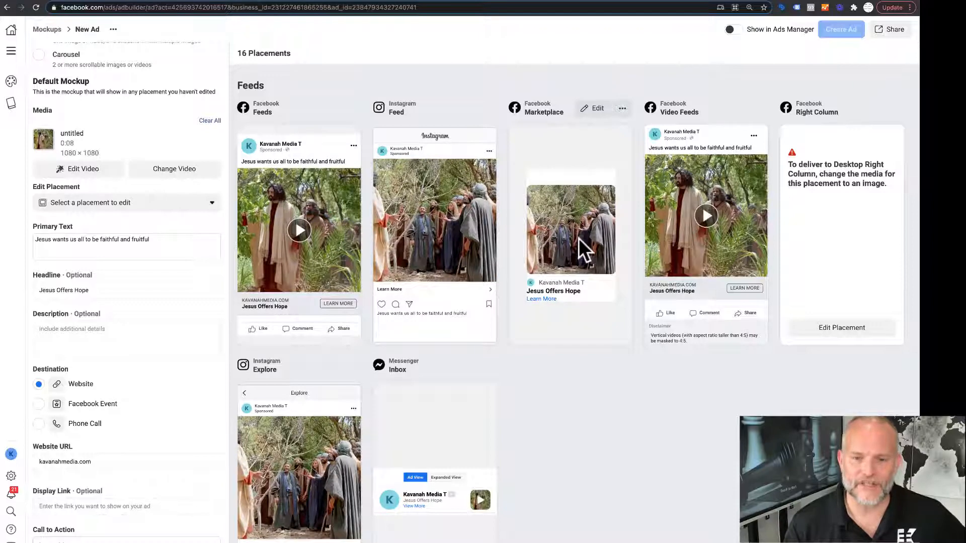
Review how the primary text, headline and link appear in the Feeds, Stories and In-Stream placement previews
scroll(565, 357, down, 1)
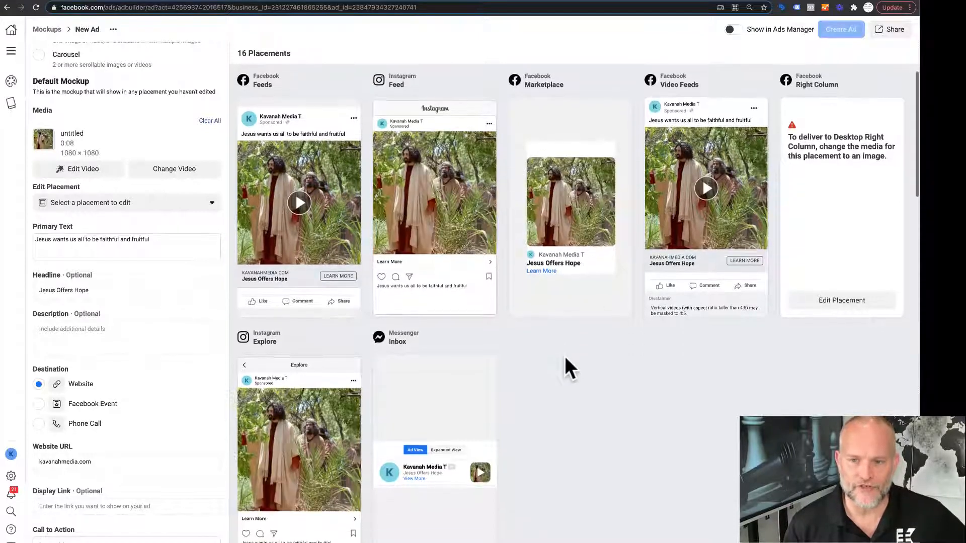
scroll(566, 357, up, 1)
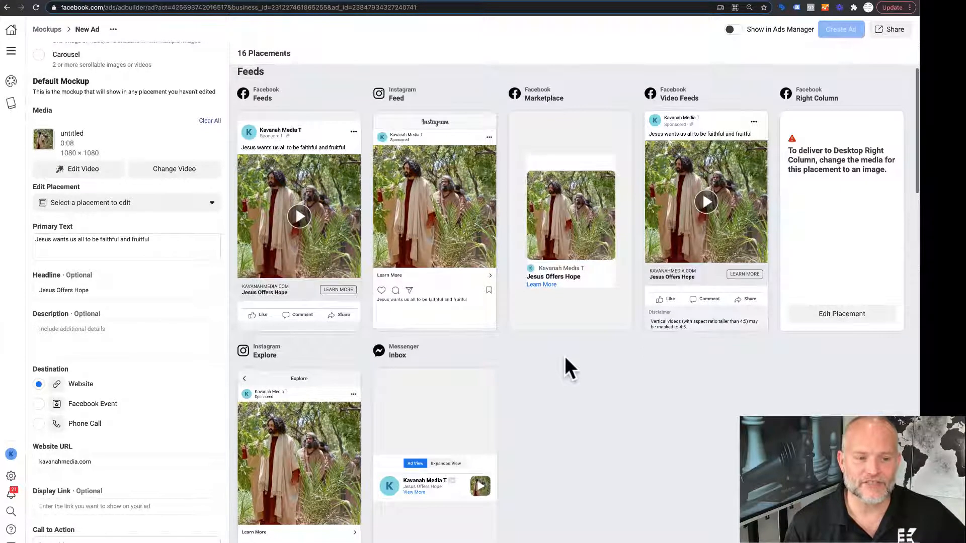
scroll(566, 357, down, 1)
scroll(565, 356, down, 1)
scroll(564, 356, down, 2)
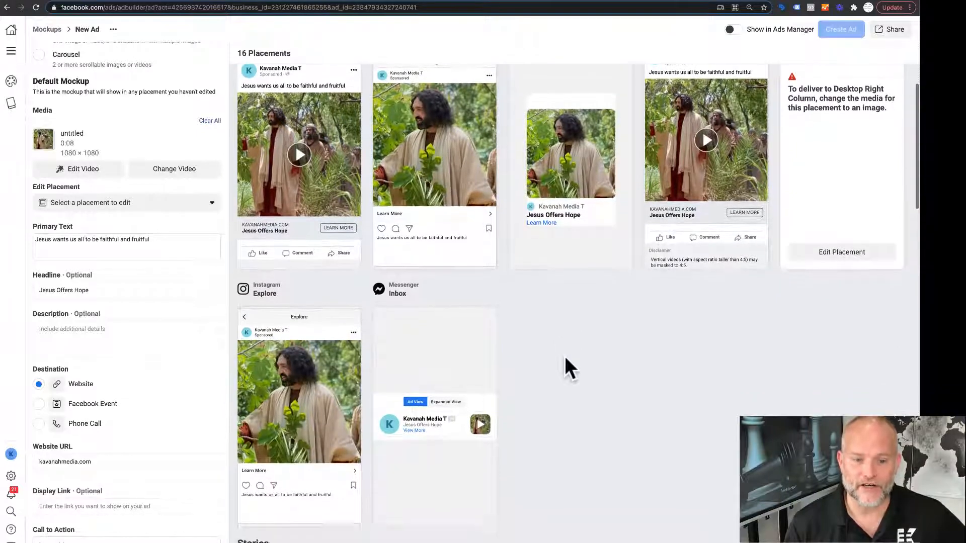
scroll(564, 356, down, 2)
scroll(565, 356, down, 6)
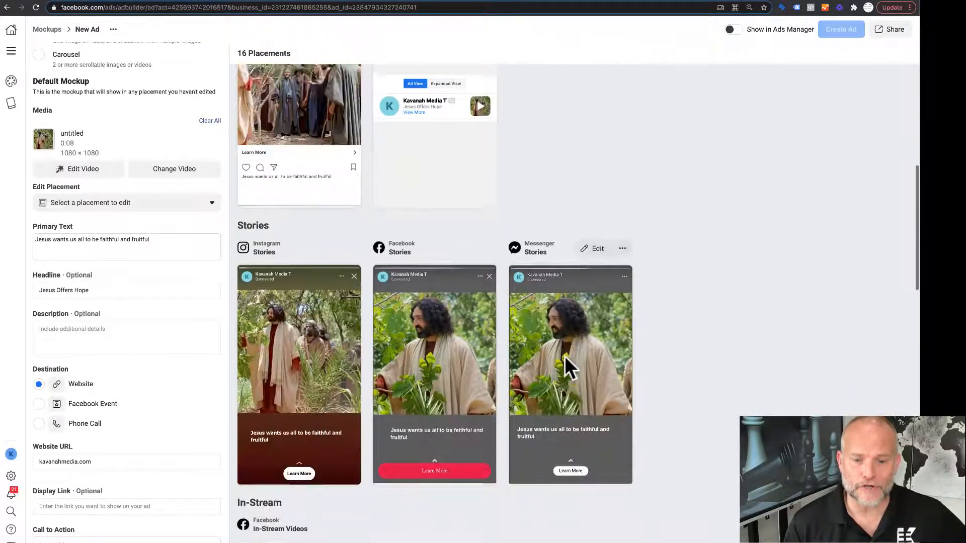
scroll(564, 356, down, 3)
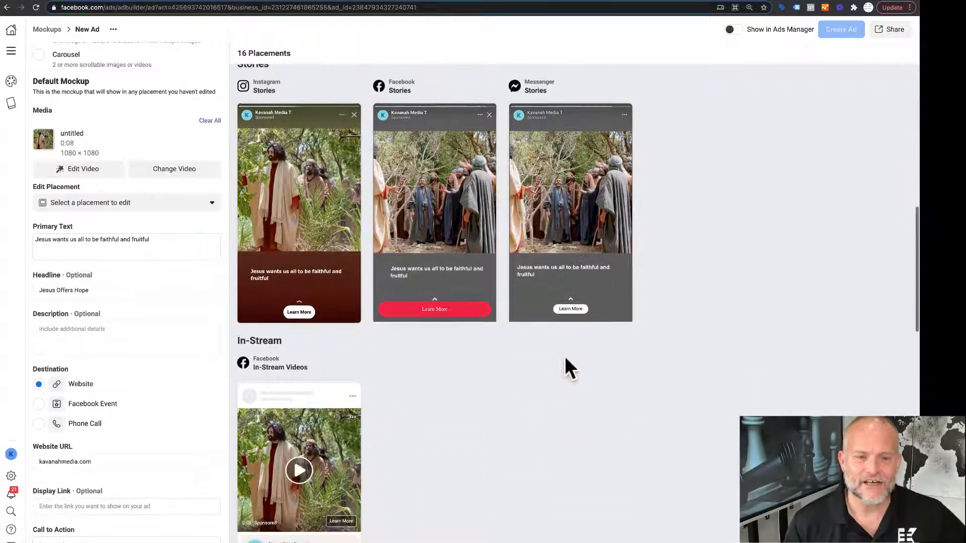
scroll(564, 356, down, 1)
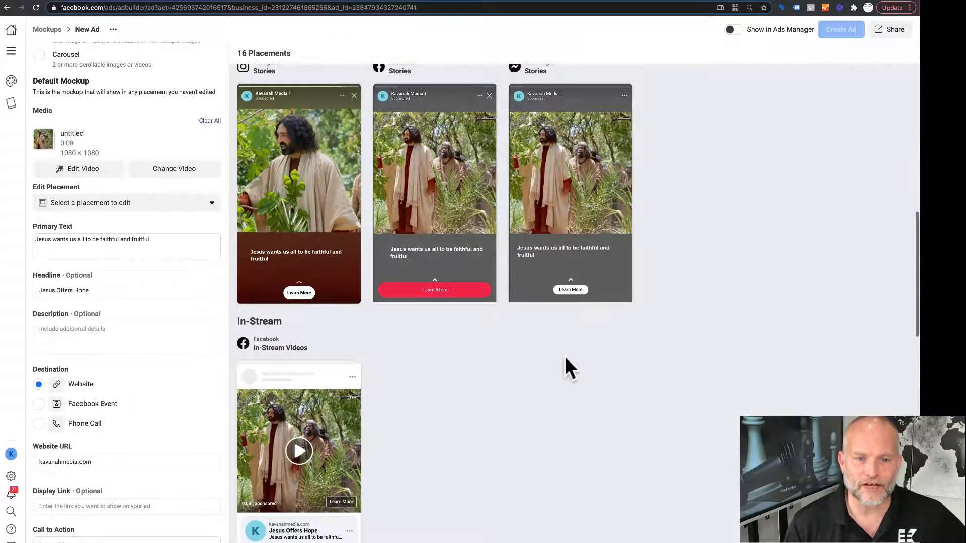
scroll(564, 357, down, 1)
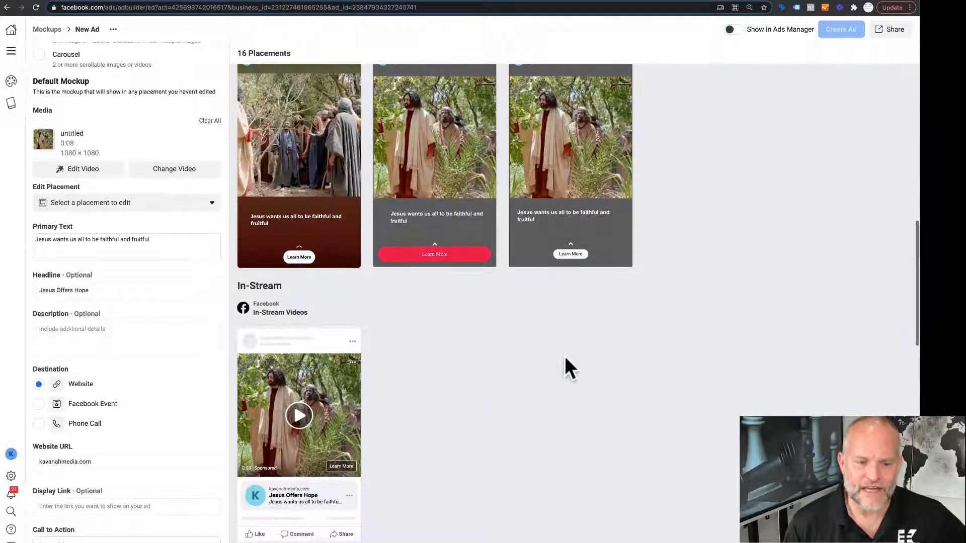
scroll(564, 356, down, 10)
scroll(564, 357, up, 1)
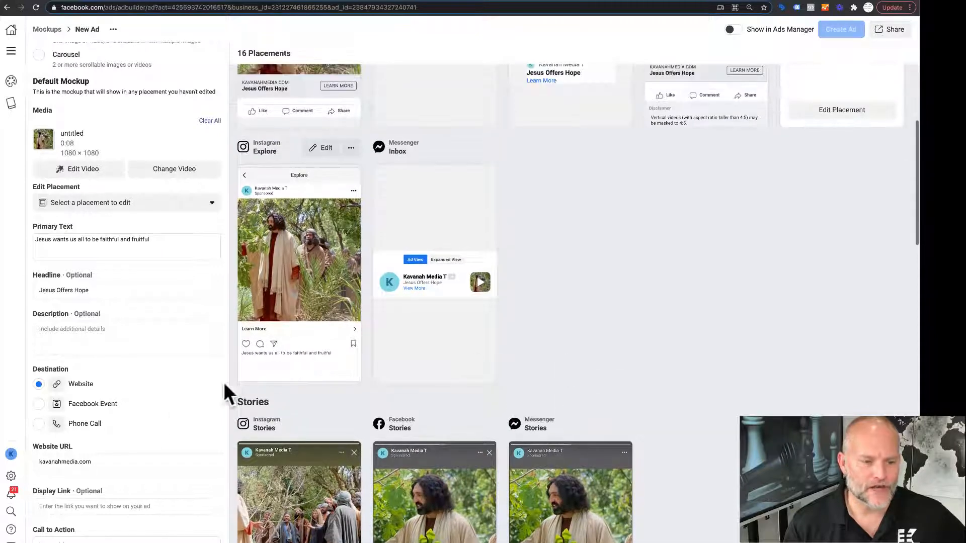
Set the default mockup's call to action to Watch More
scroll(159, 414, down, 1)
scroll(161, 419, down, 1)
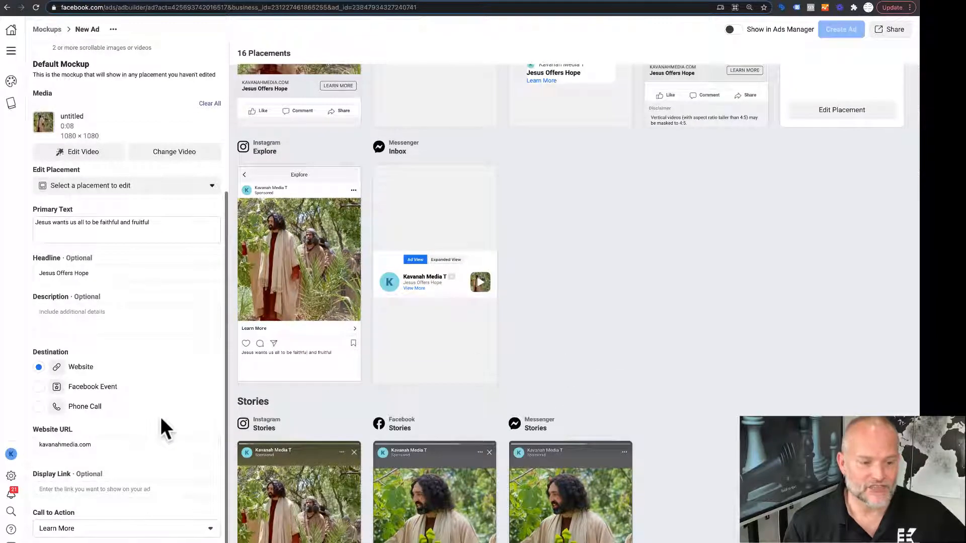
click(132, 529)
scroll(117, 480, down, 4)
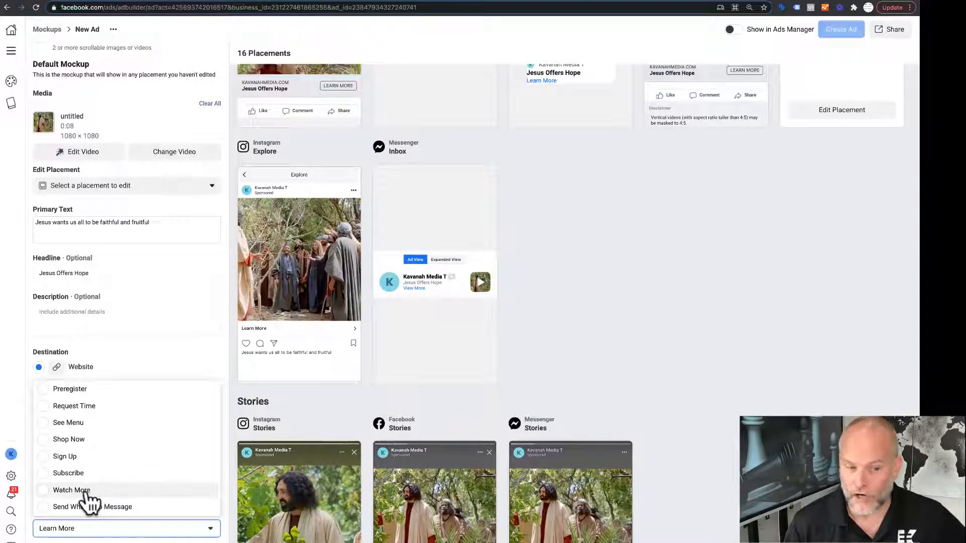
click(71, 491)
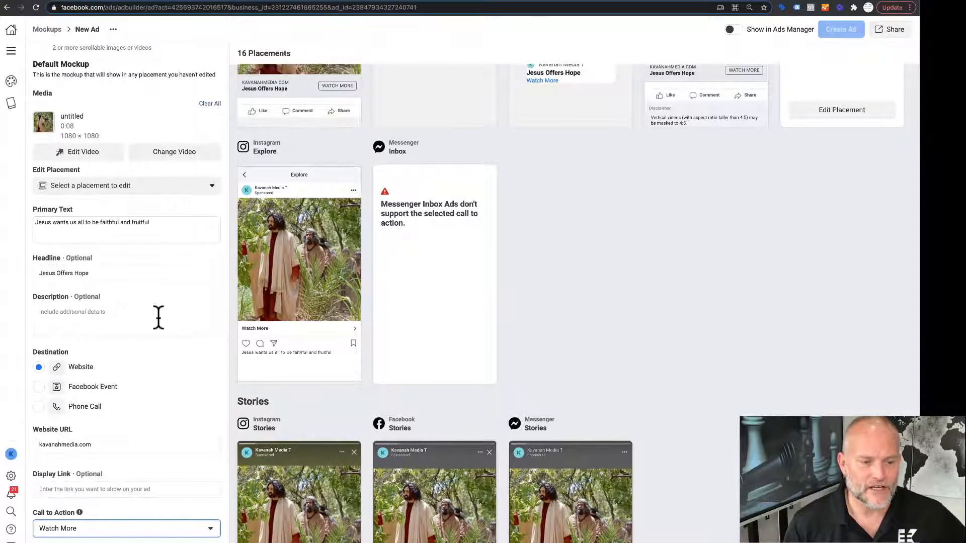
Customize the Facebook Feeds placement with the headline "Jesus Offers Love" and save the placement edit
scroll(158, 316, up, 1)
scroll(158, 317, up, 5)
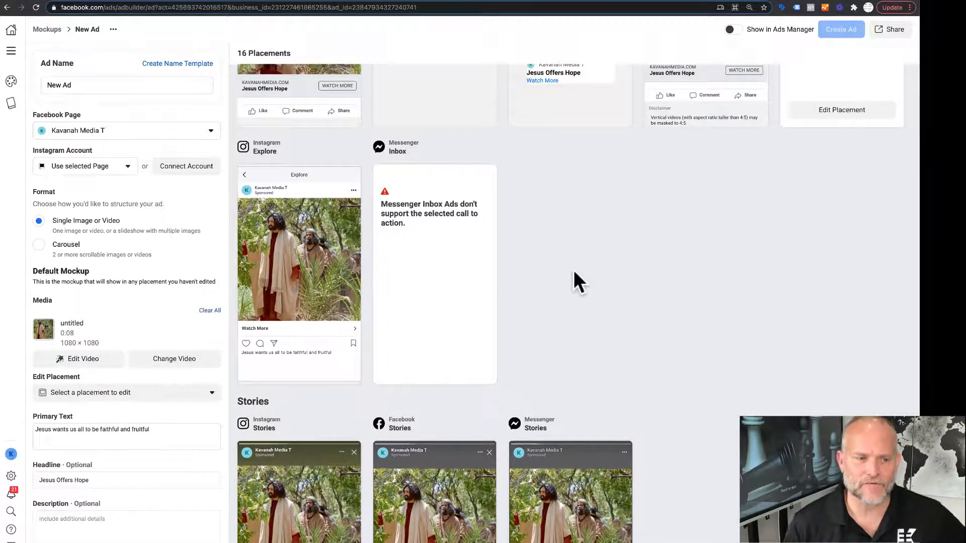
scroll(571, 269, up, 5)
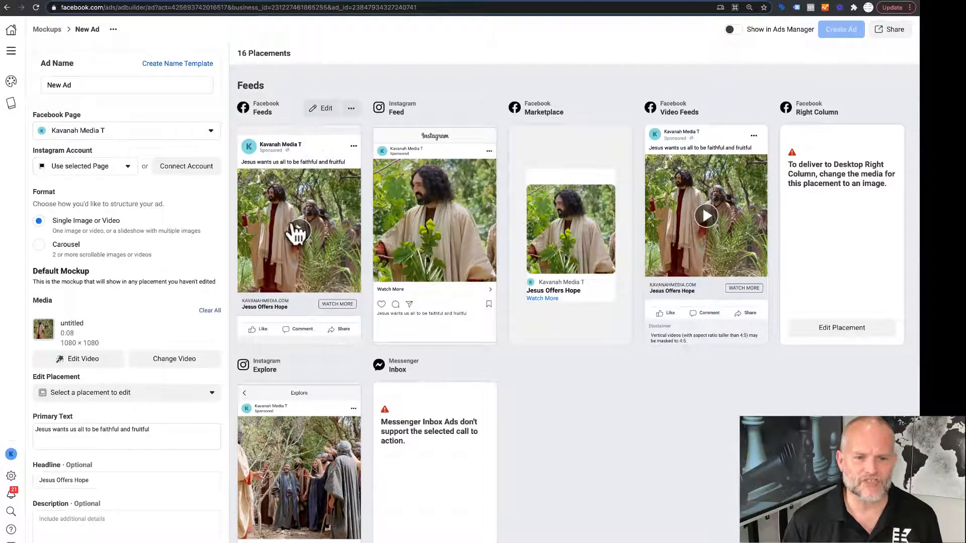
click(324, 107)
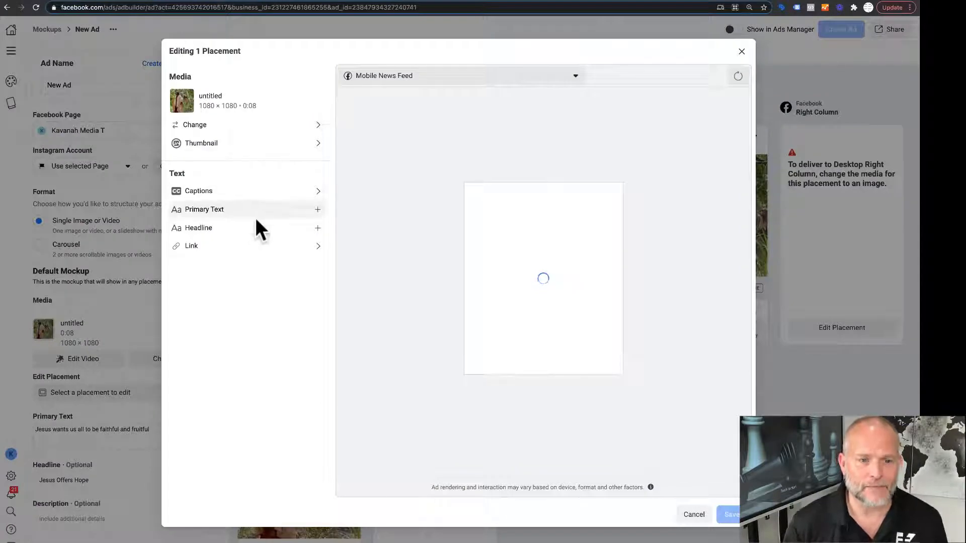
click(249, 233)
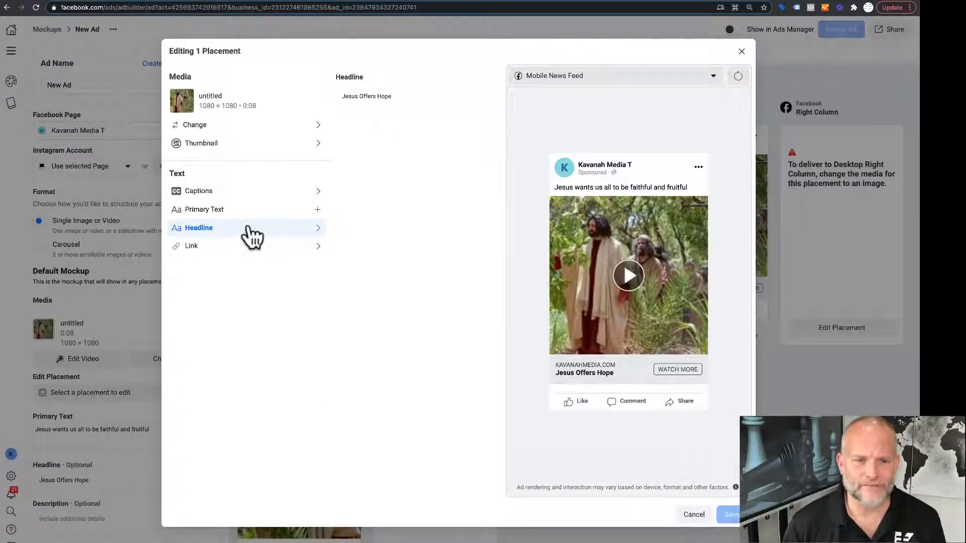
click(397, 95)
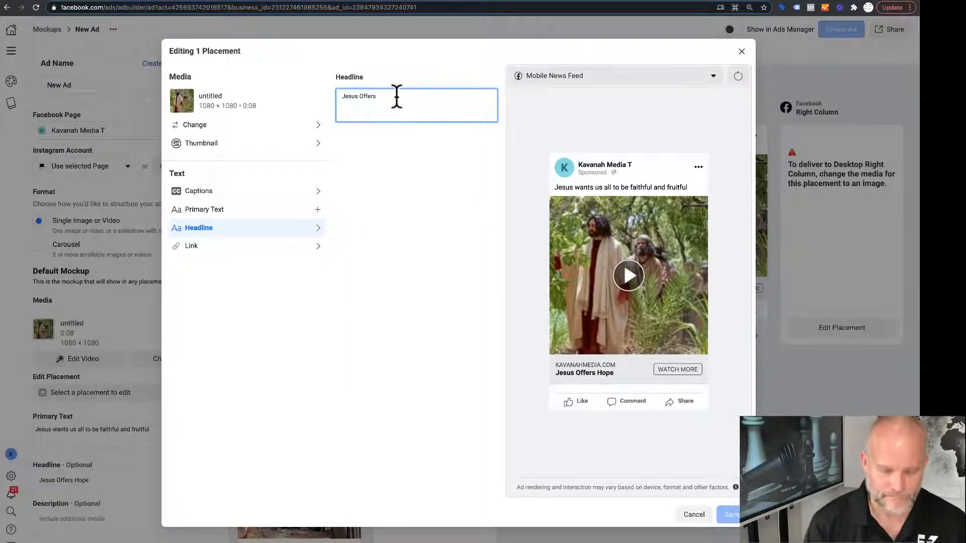
text(Love)
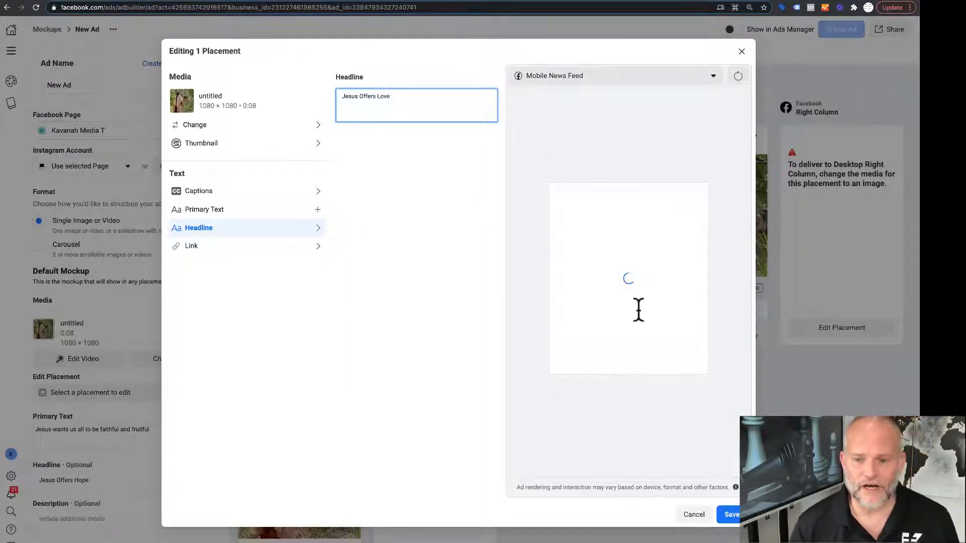
click(730, 514)
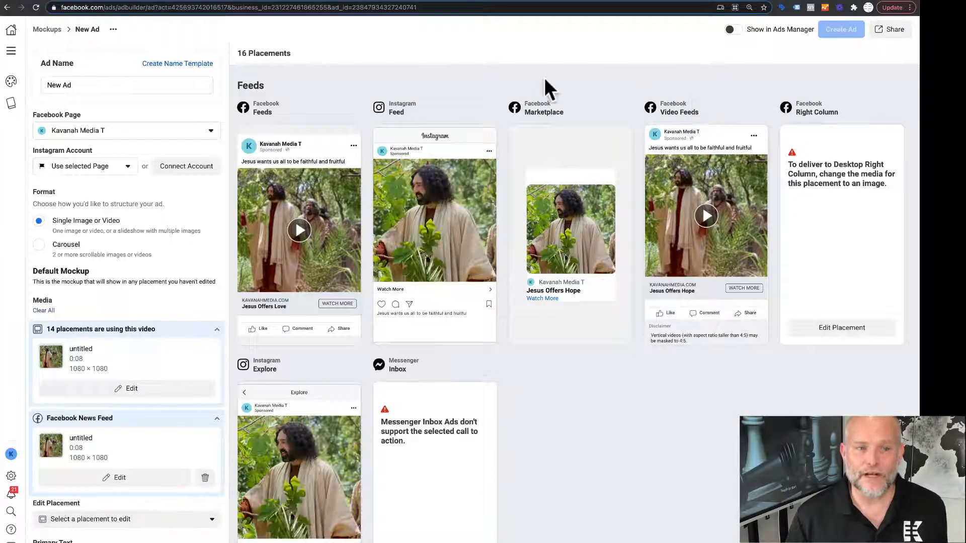
Turn on showing the mockup in Ads Manager and check the New Traffic Ad's setup options there, keeping Use Creative Hub Mockup
click(730, 30)
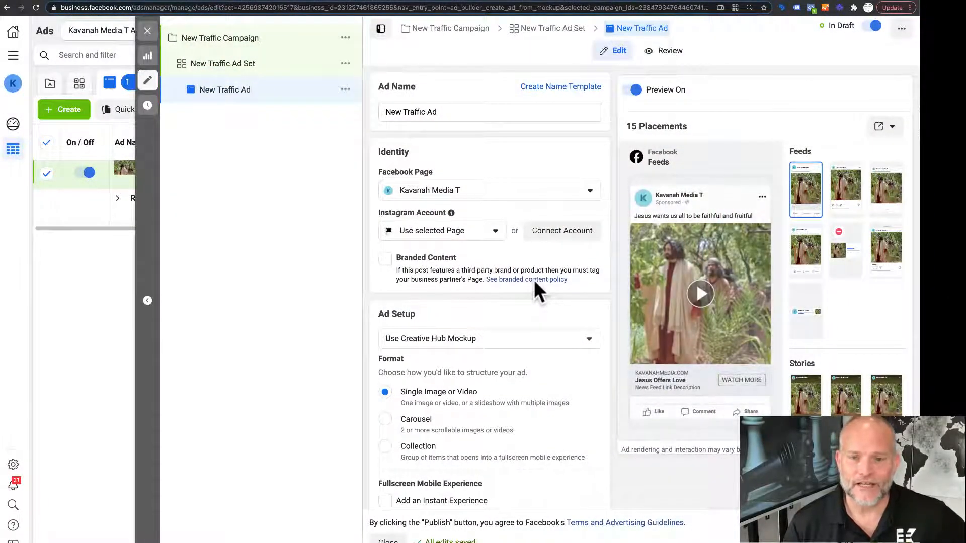
scroll(533, 280, down, 2)
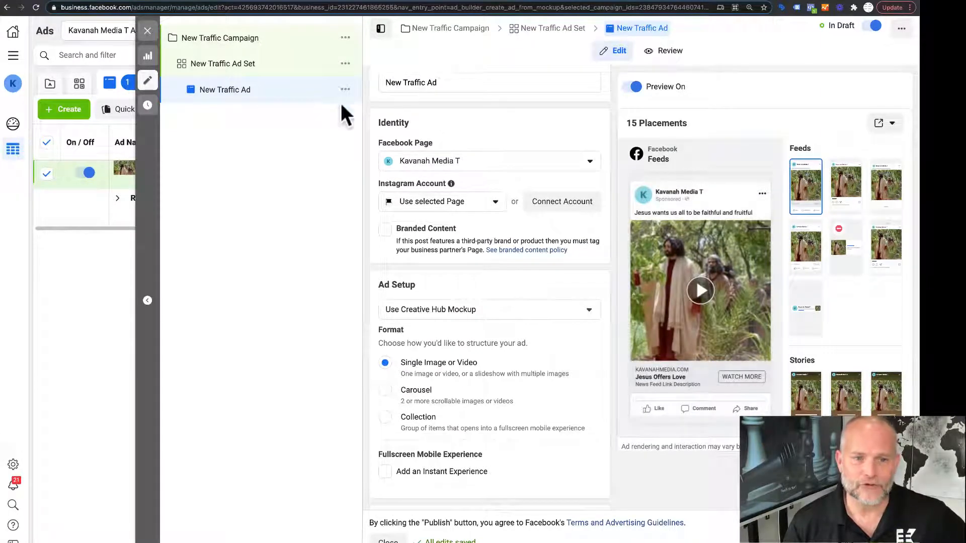
scroll(471, 247, down, 5)
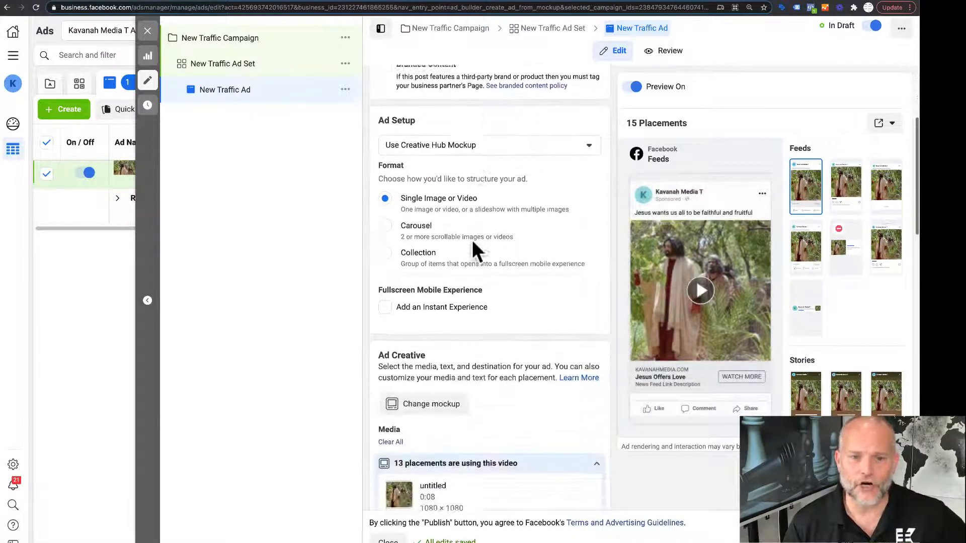
scroll(472, 239, up, 5)
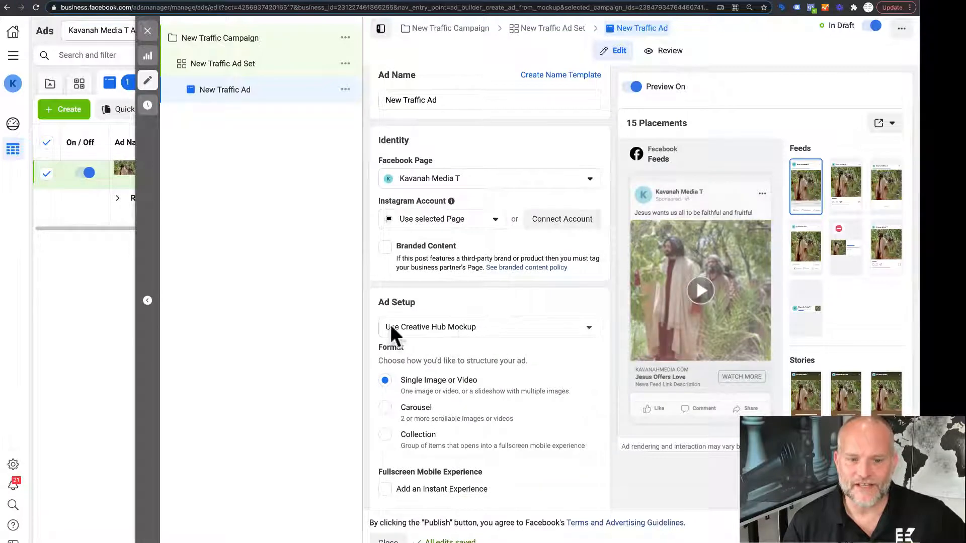
click(588, 327)
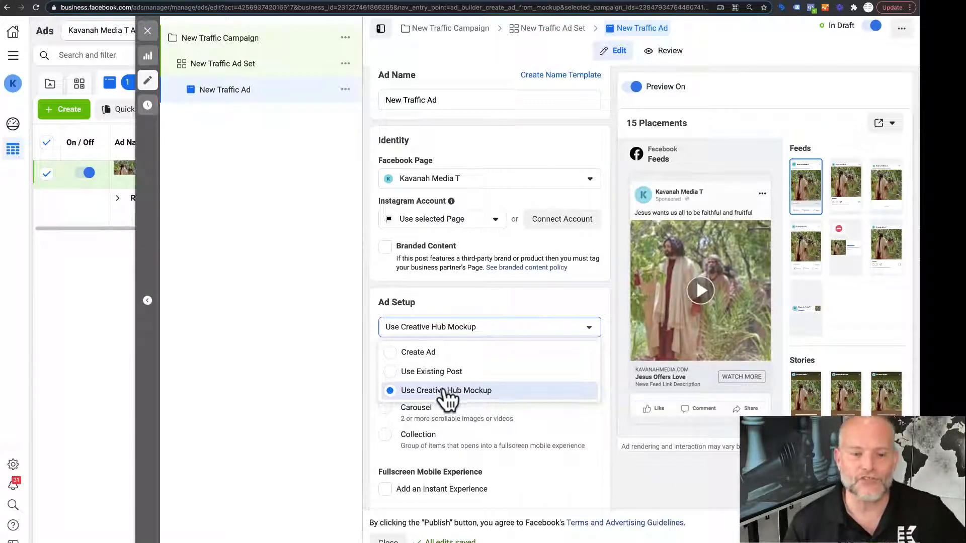
click(578, 418)
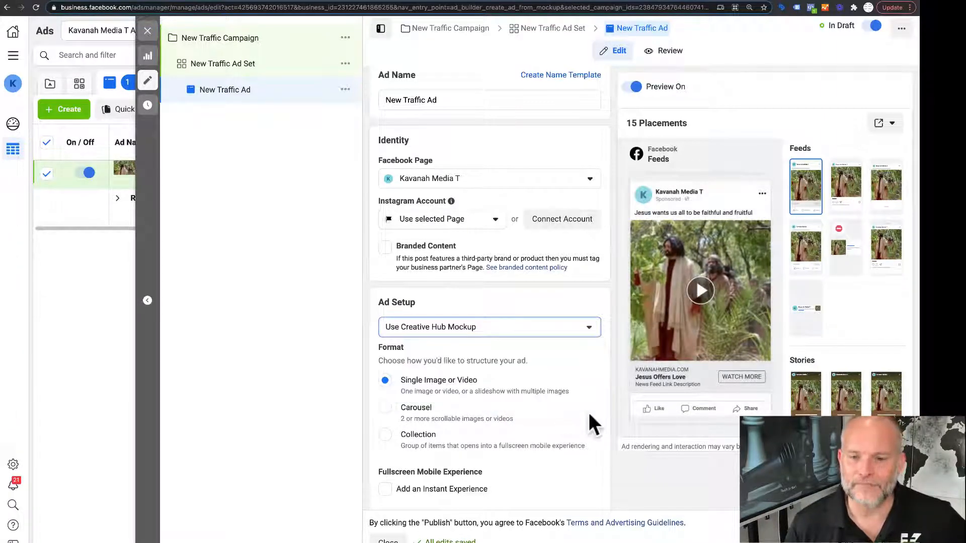